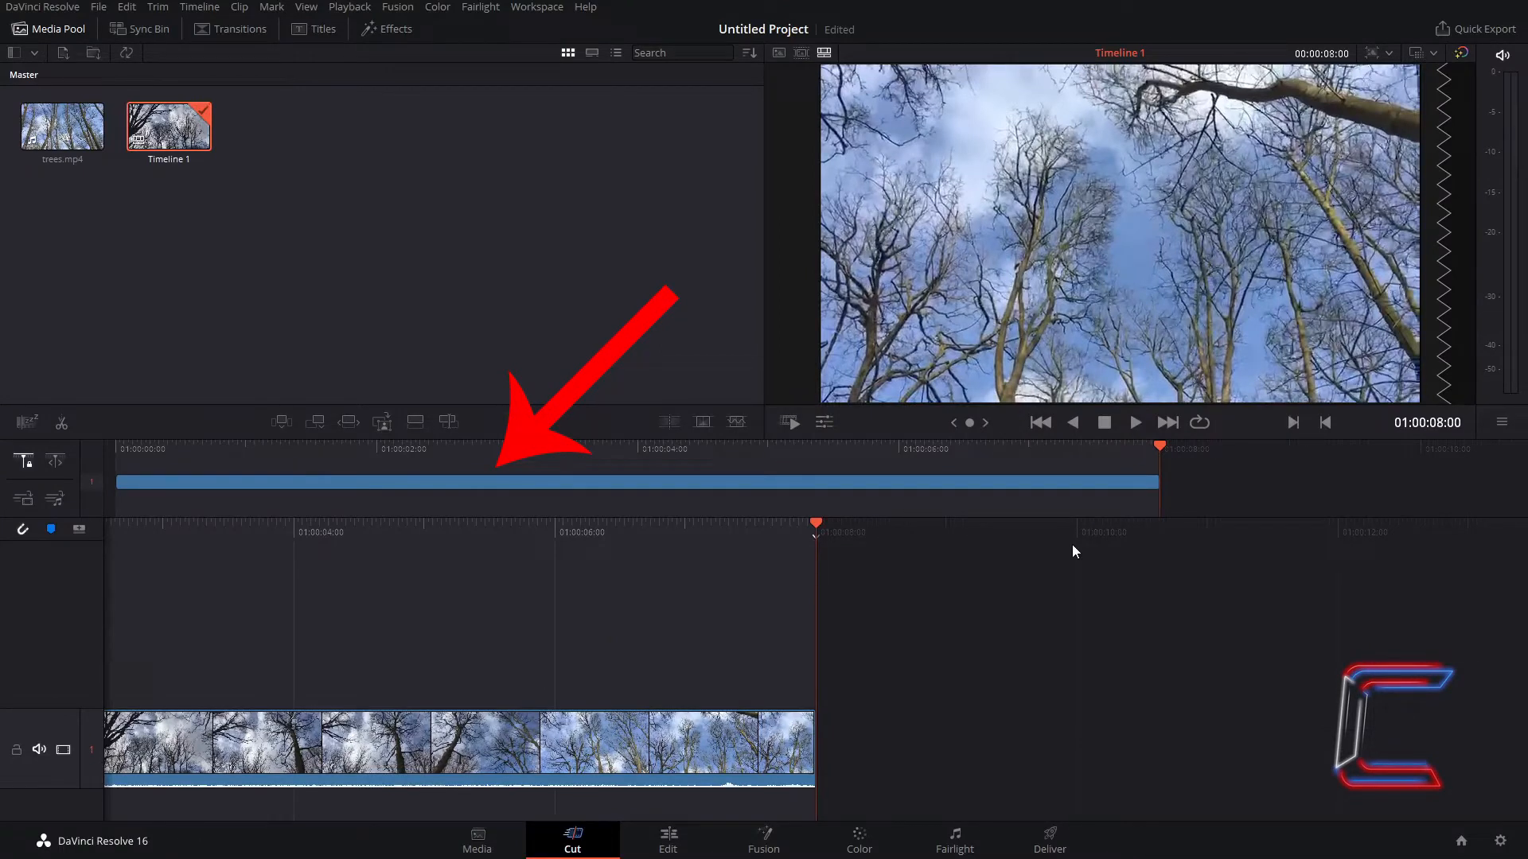
Step: Select the trees clip on the timeline and open it on the Color page
left_click(1061, 481)
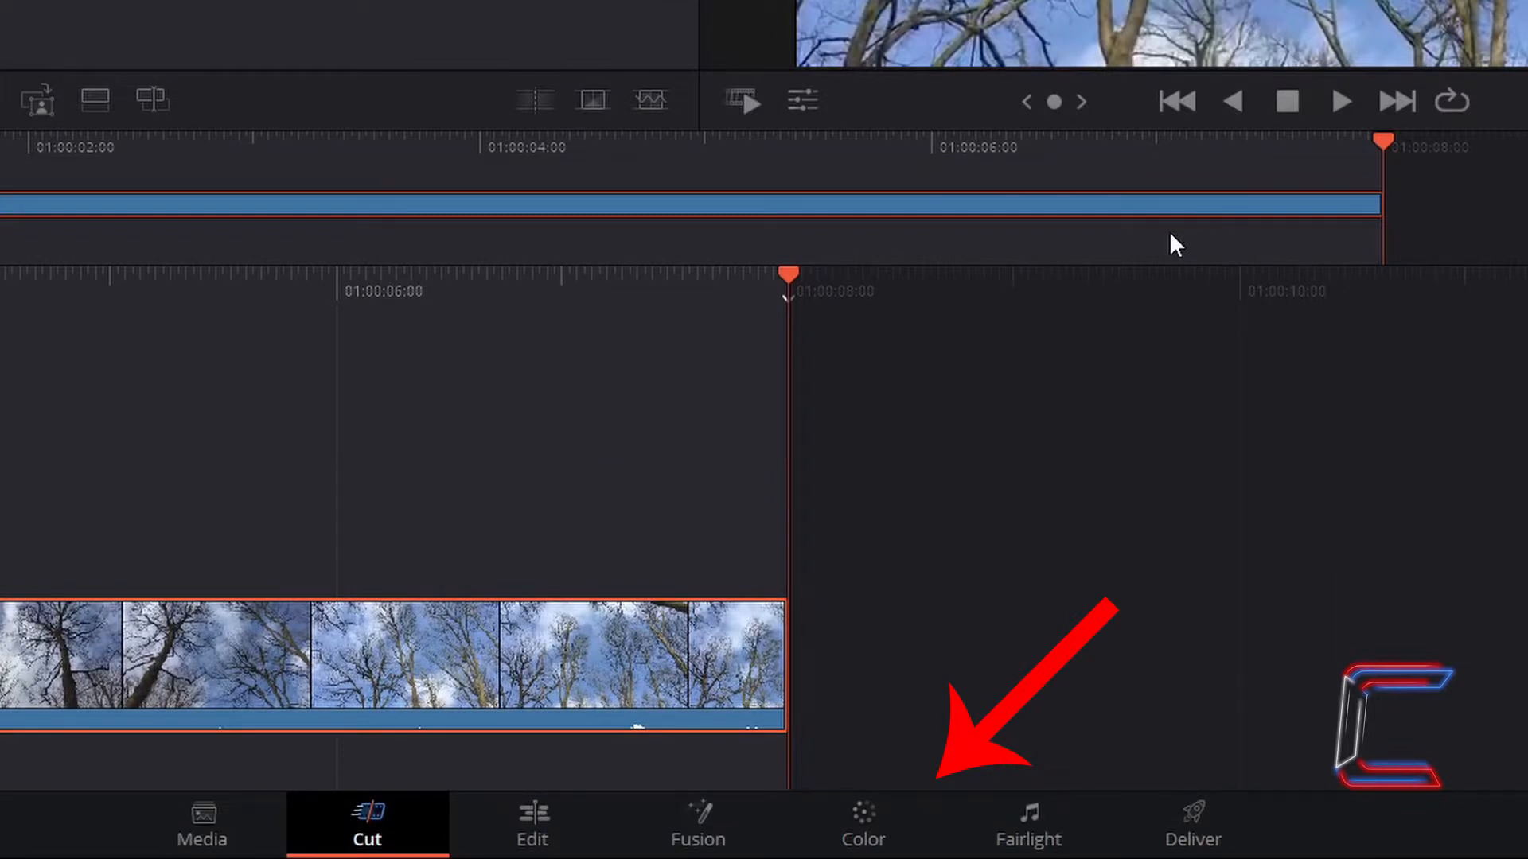
left_click(893, 822)
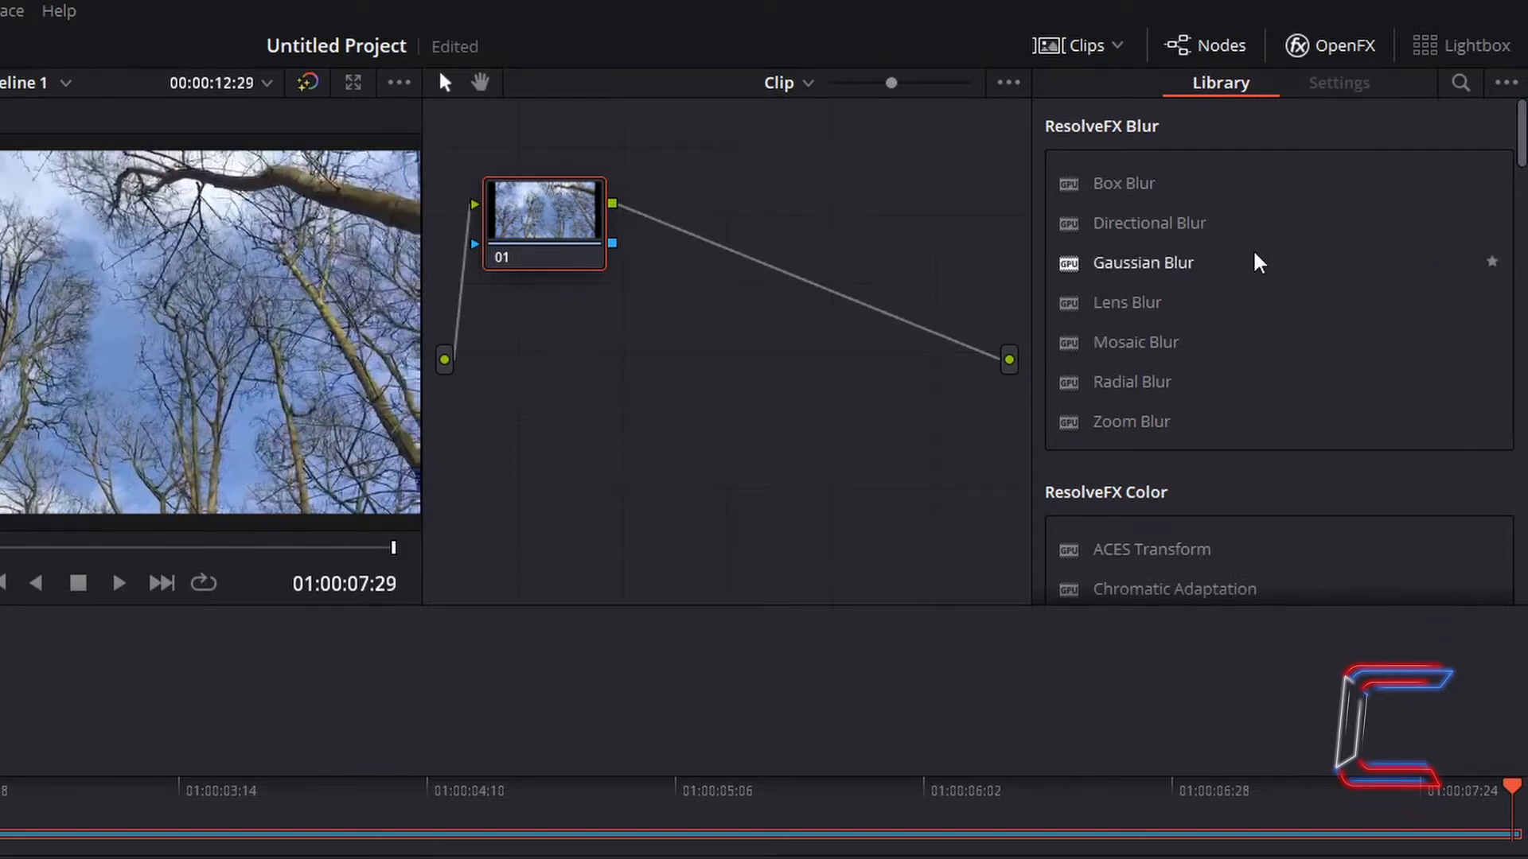
Step: Find Camera Shake under ResolveFX Transform and add it as a separate node in the node graph
scroll(1253, 249, "down", 15)
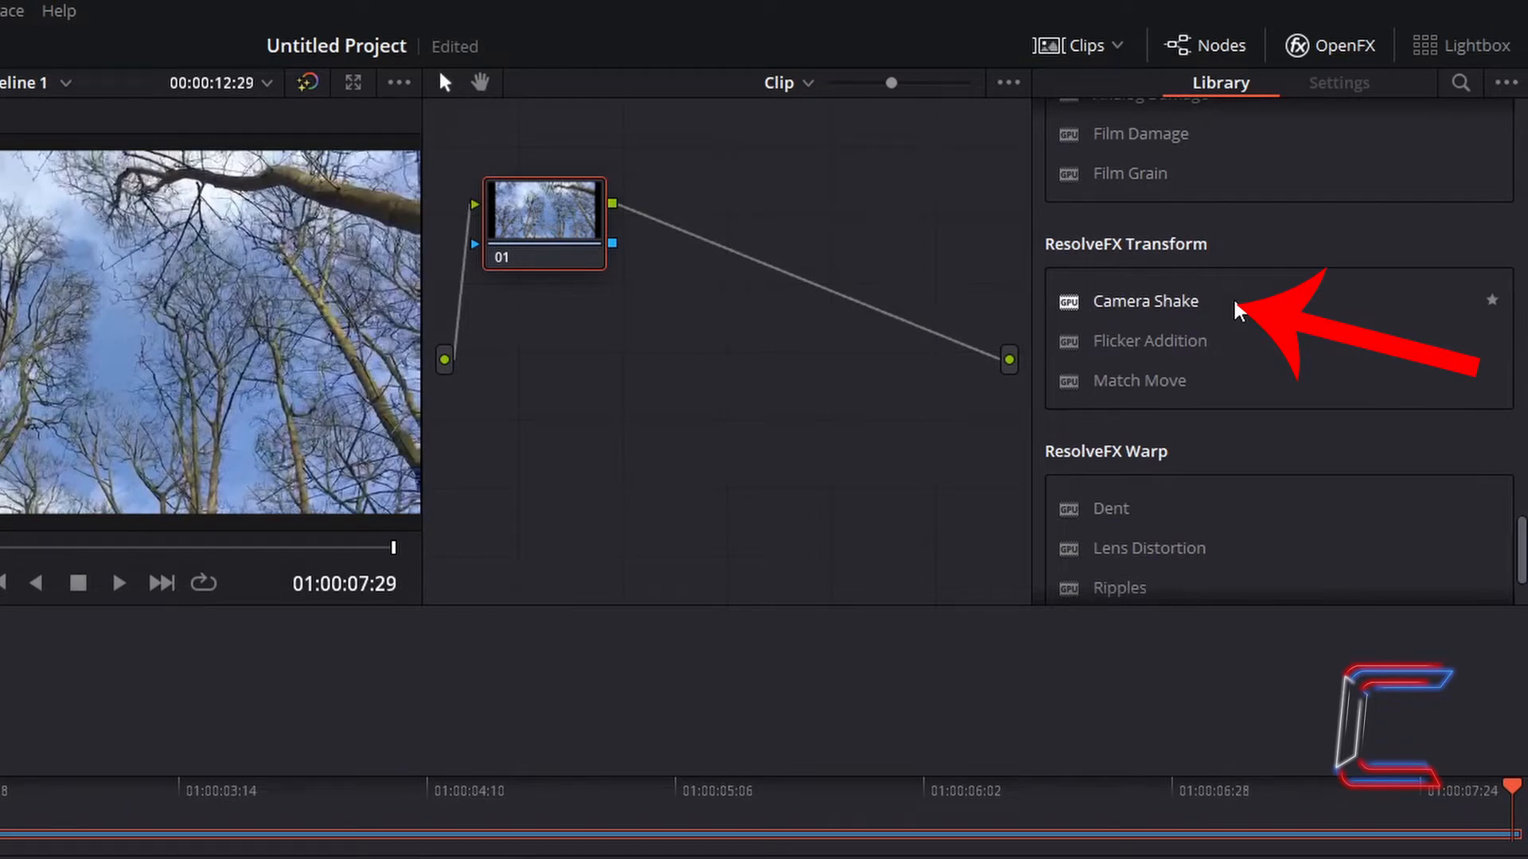
mouse_move(1234, 297)
left_mouse_down()
mouse_move(1024, 374)
mouse_move(768, 381)
left_mouse_up()
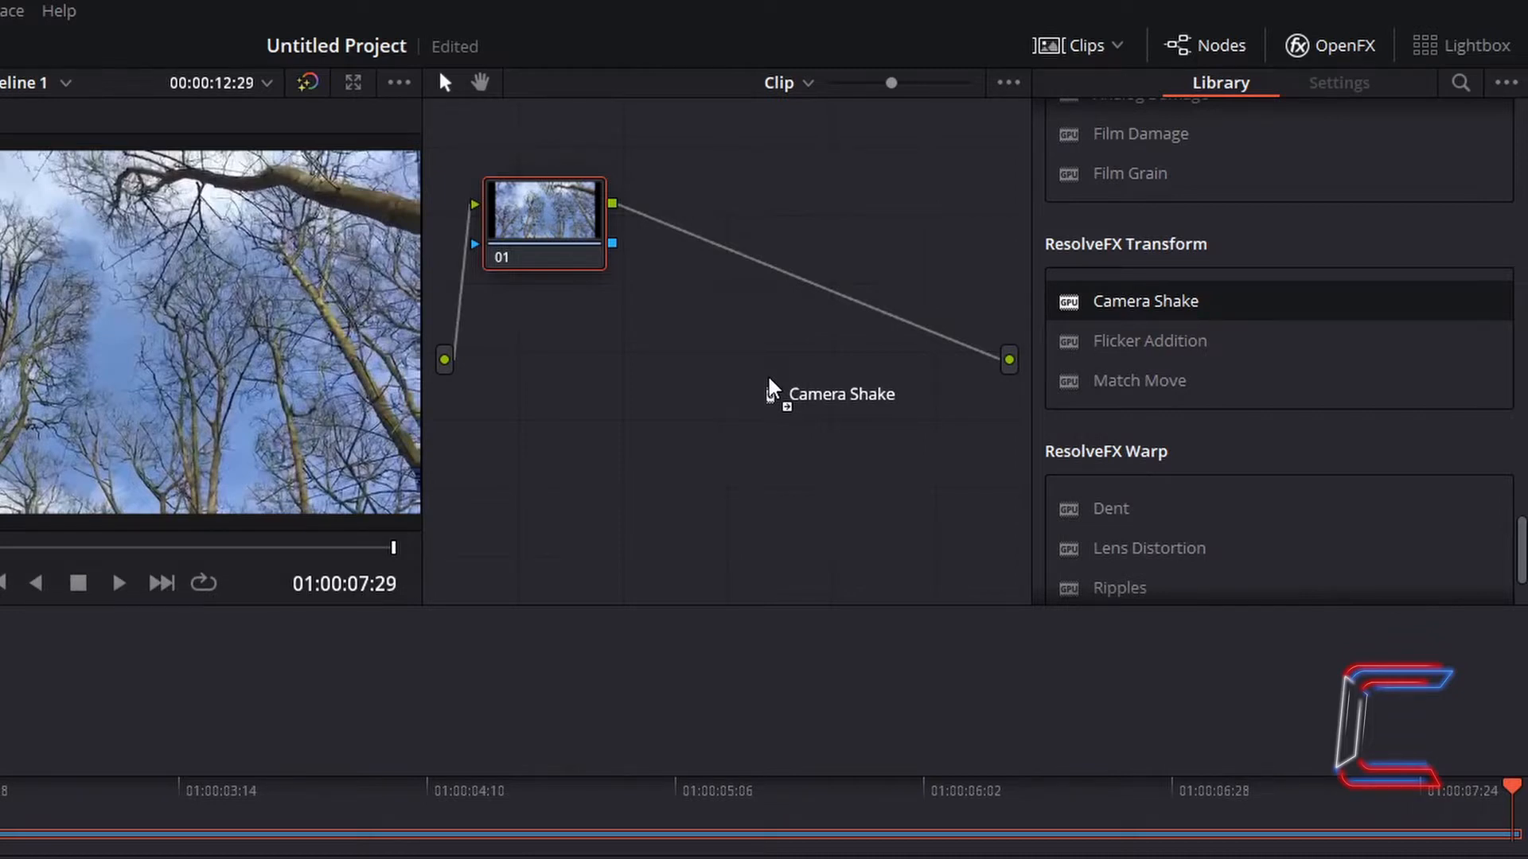
left_click_drag(768, 377, 768, 377)
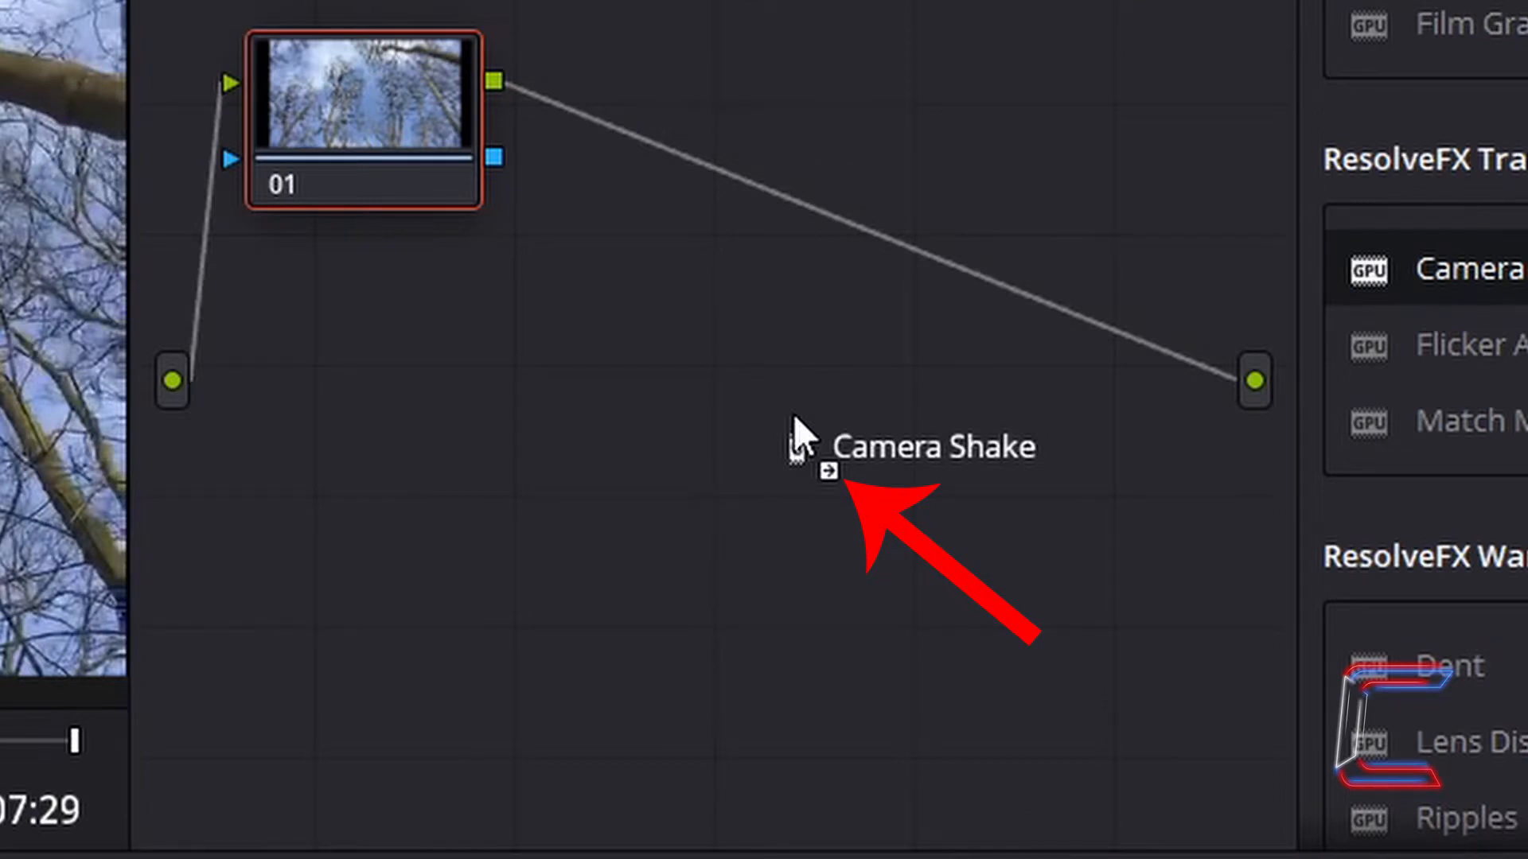
left_click_drag(794, 413, 767, 374)
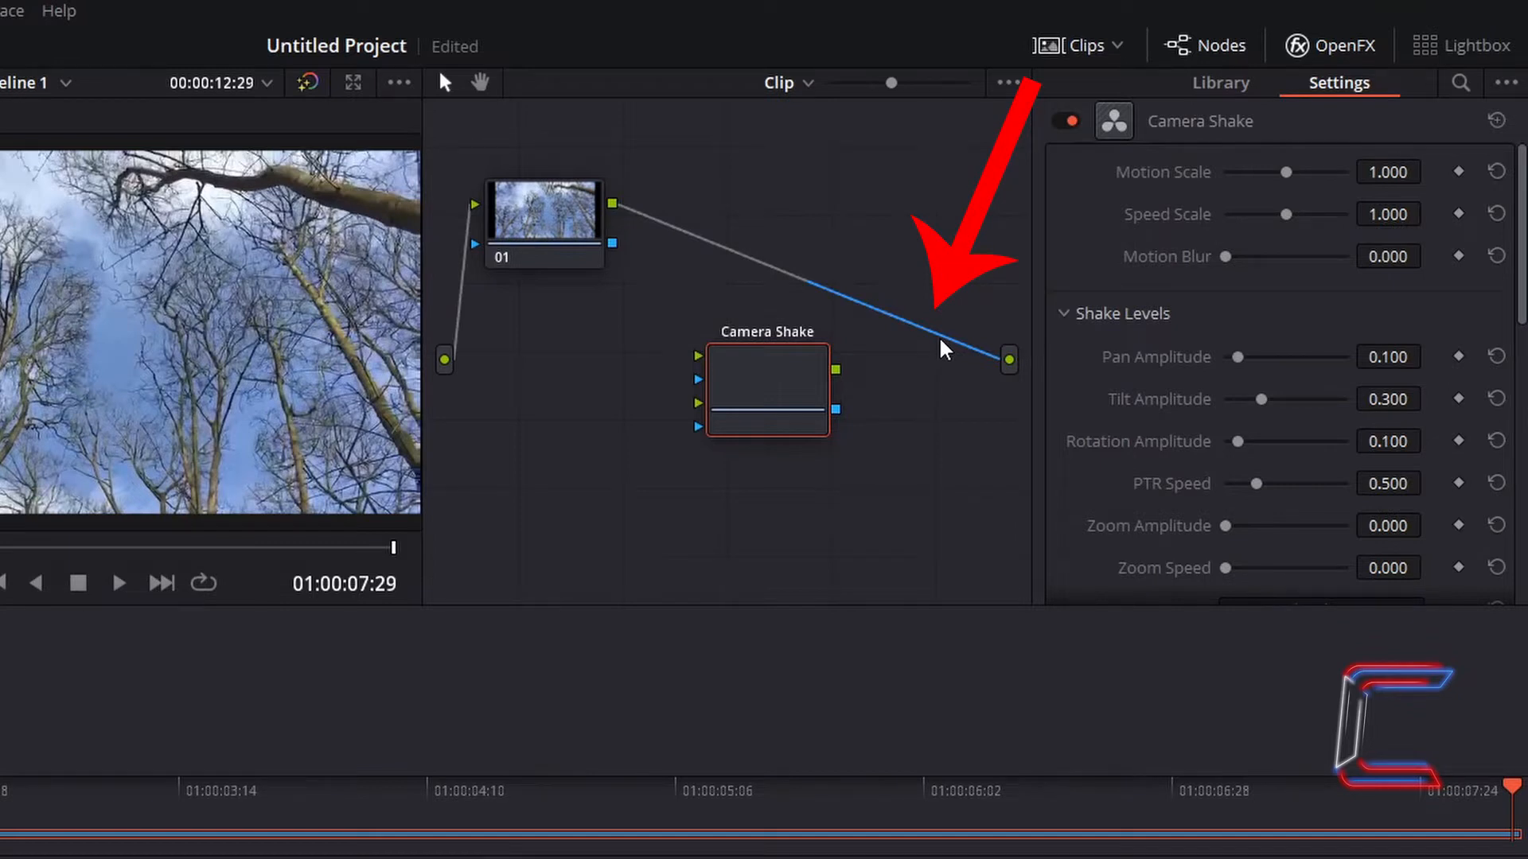
Step: Remove the link from node 01 to the output and route node 01 through the Camera Shake node to the output instead
key("Delete")
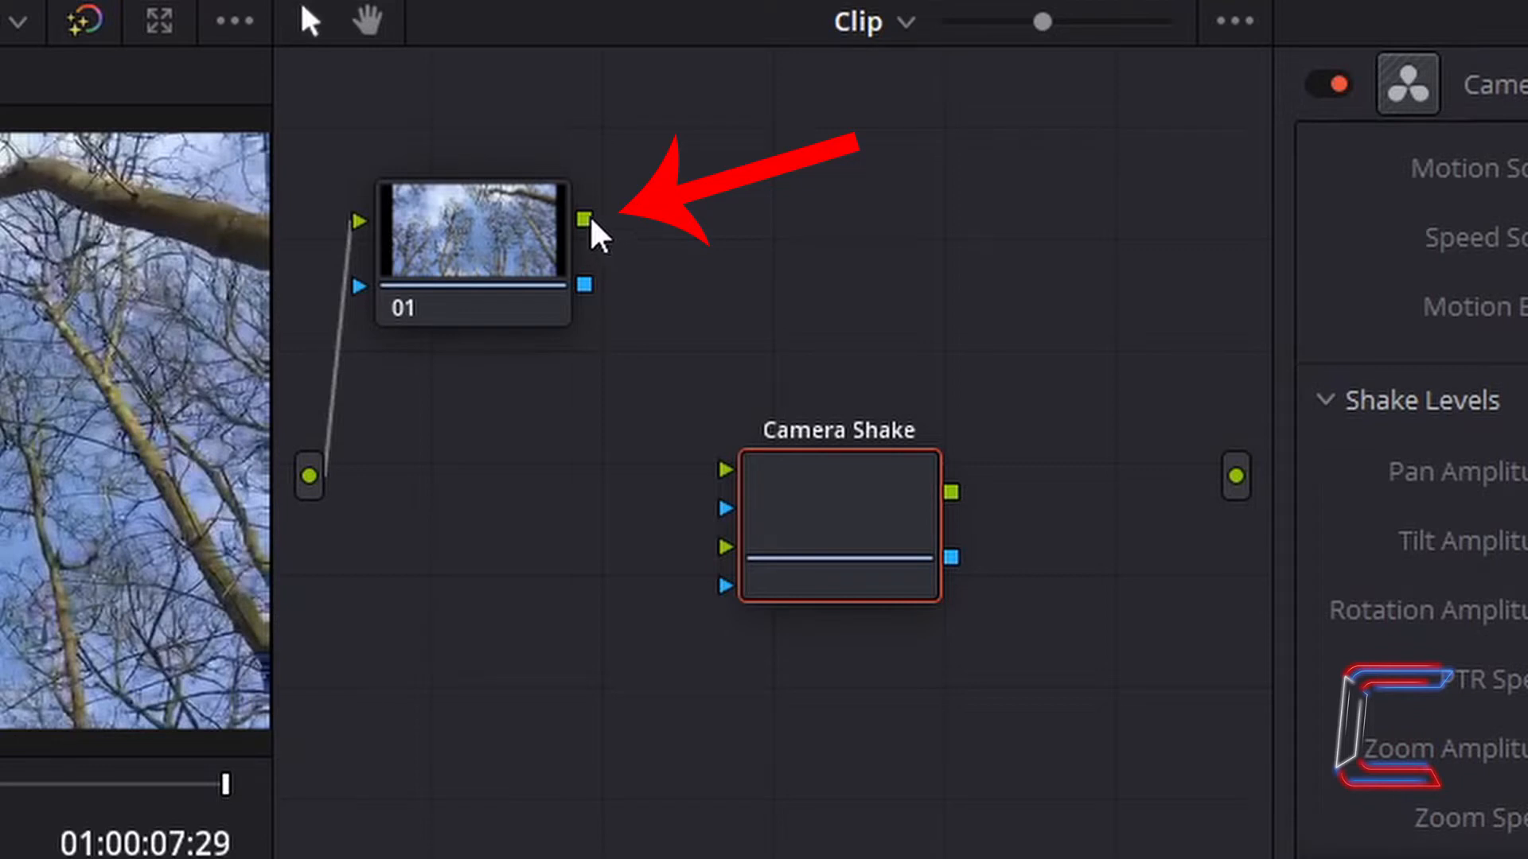
left_click_drag(595, 228, 728, 472)
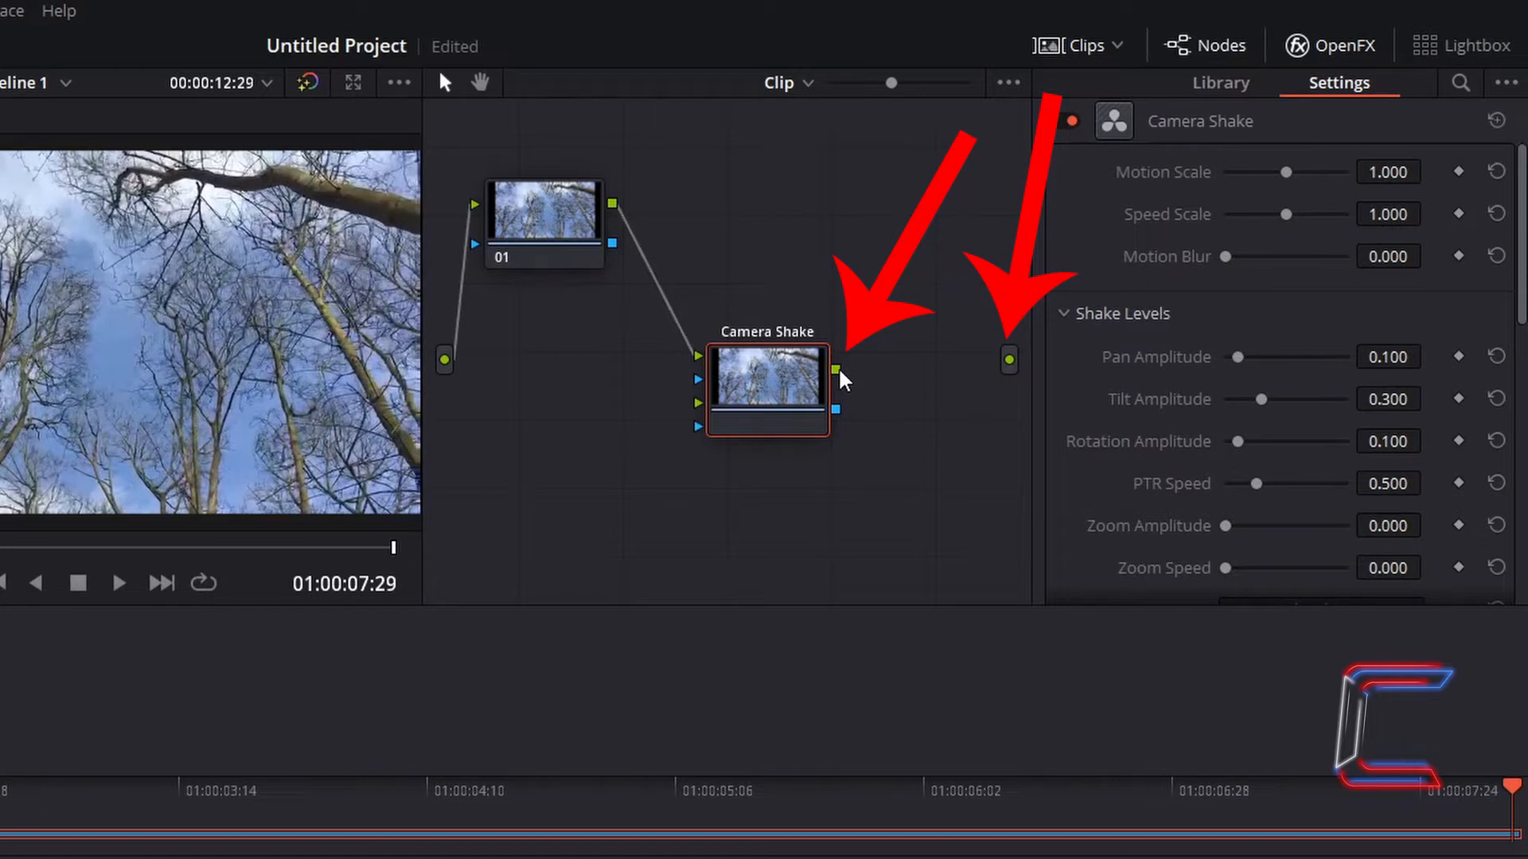
left_click_drag(934, 380, 1009, 360)
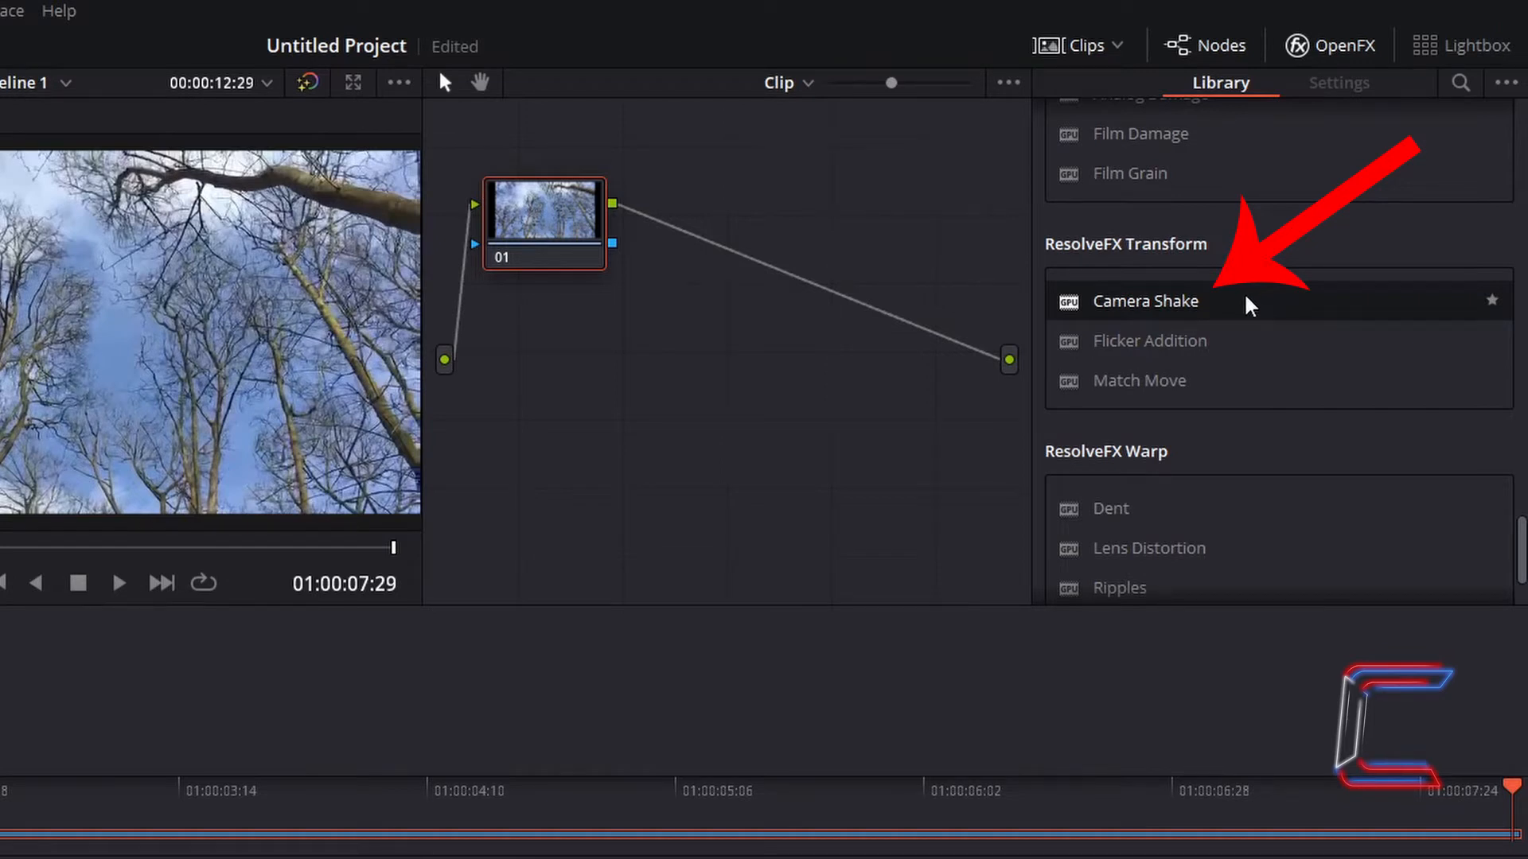
Step: Apply the Camera Shake effect directly onto node 01
left_click_drag(1238, 309, 548, 238)
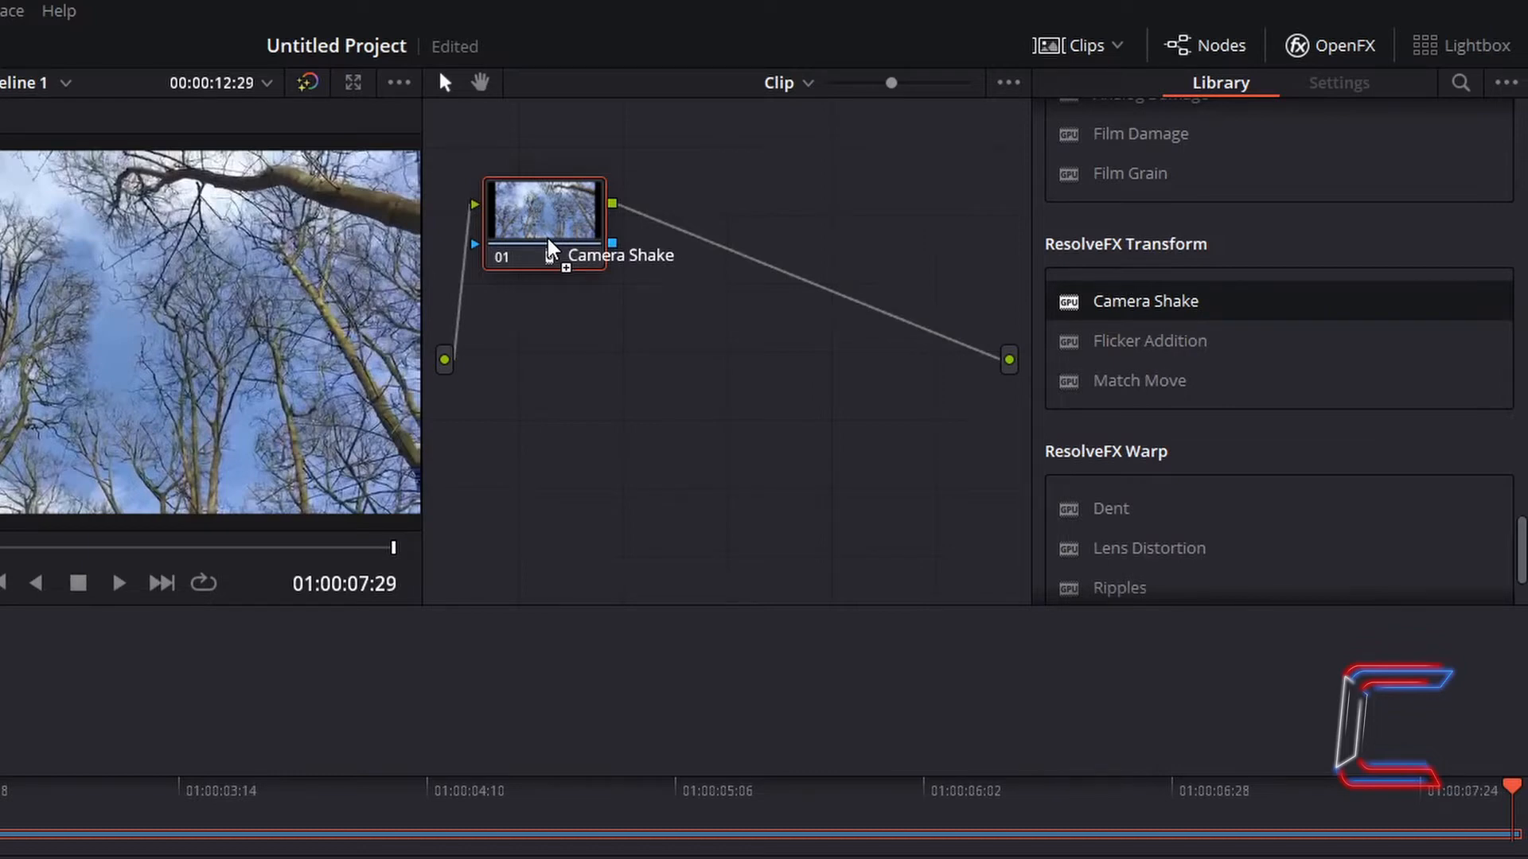
left_click_drag(547, 238, 546, 239)
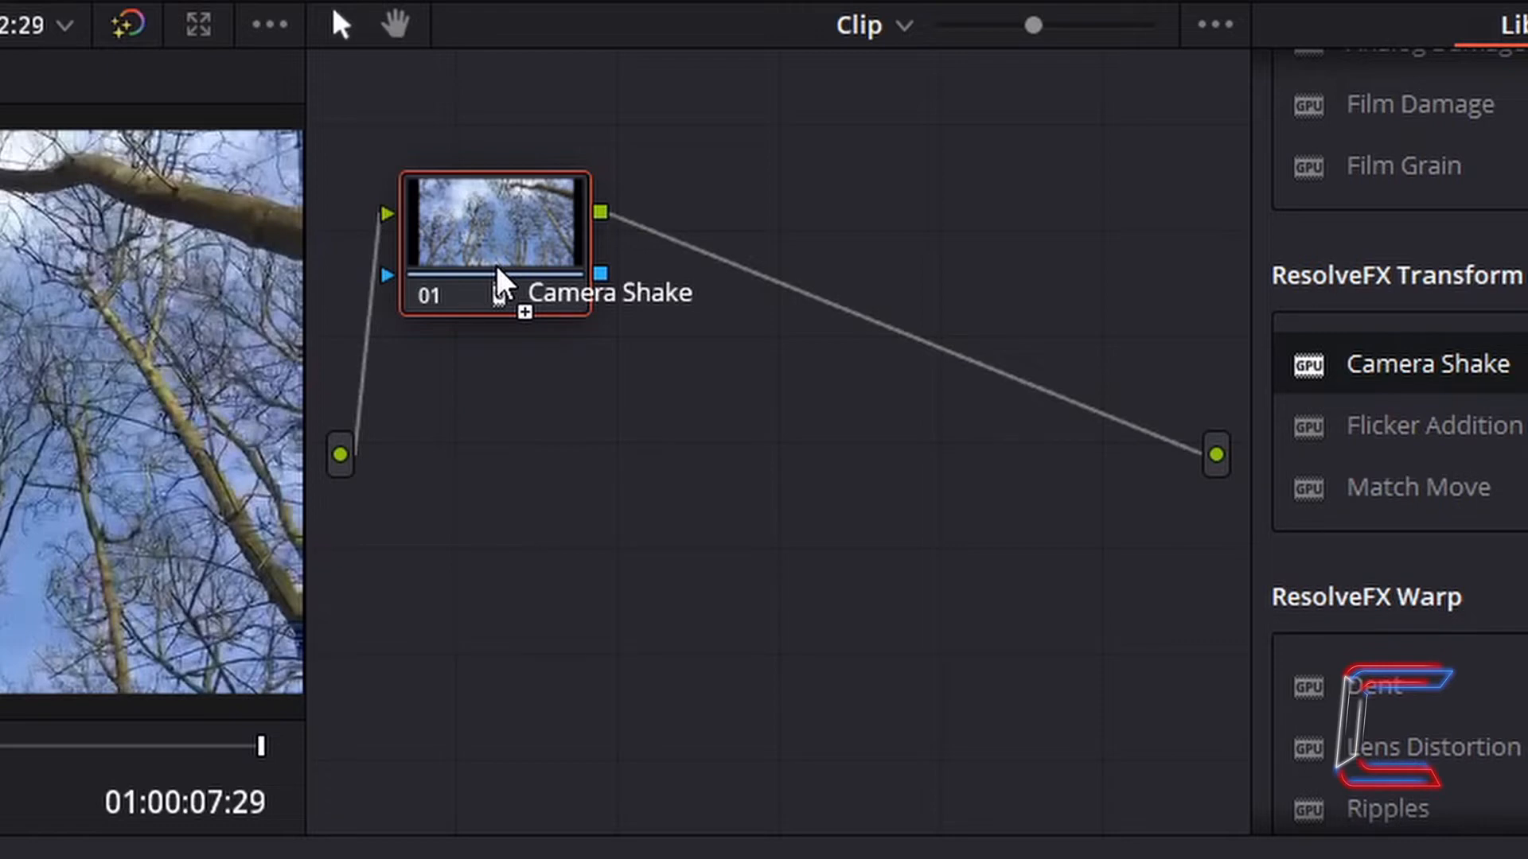
left_click_drag(496, 267, 497, 268)
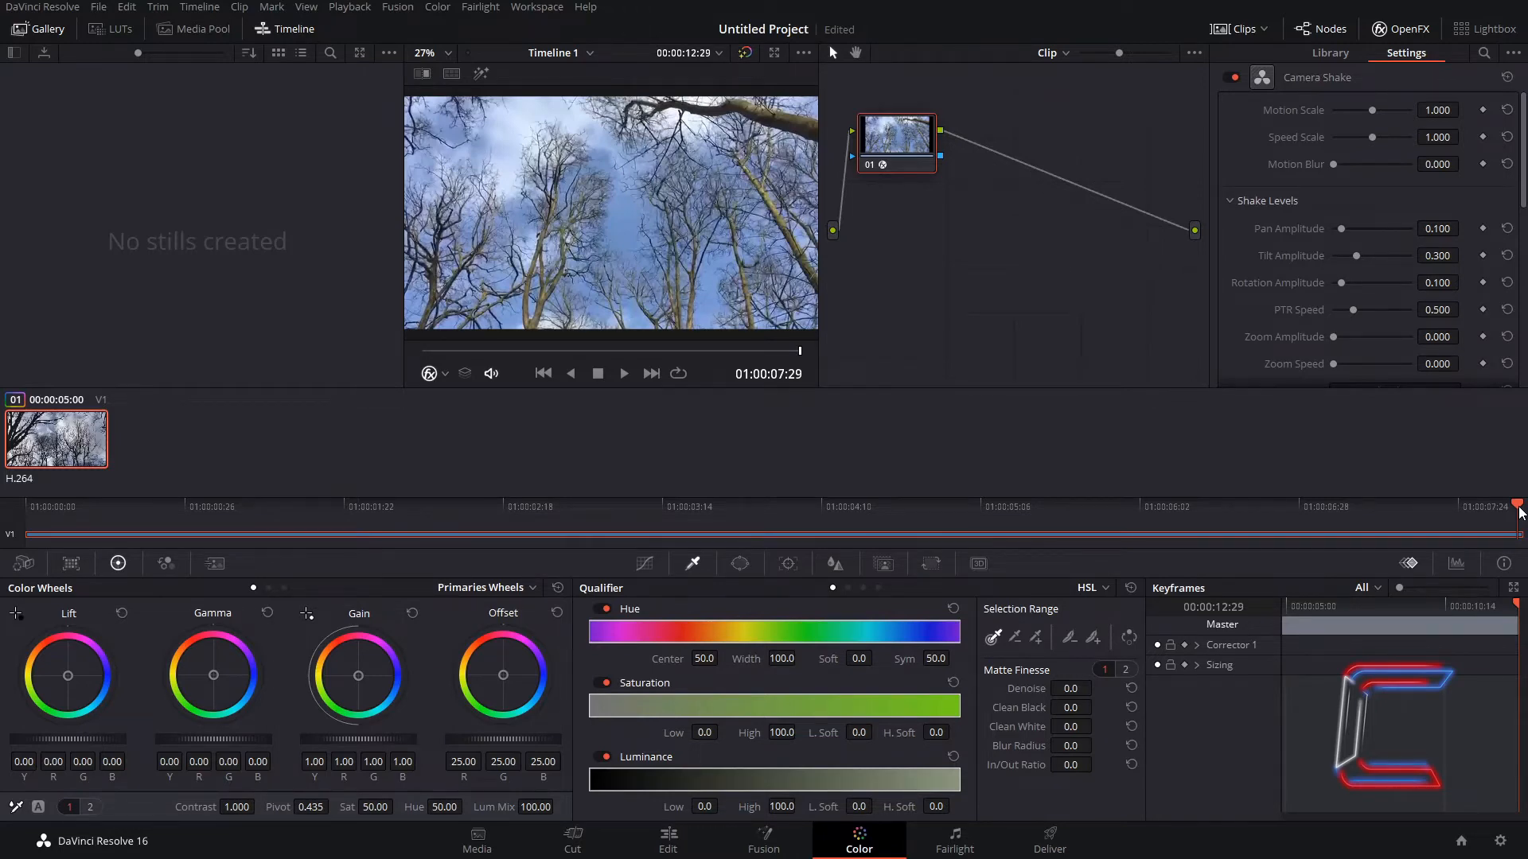
Step: Add keyframes for Motion Scale, Speed Scale and Motion Blur at the start of the clip, 01:00:00:00
left_click_drag(1518, 512, 14, 514)
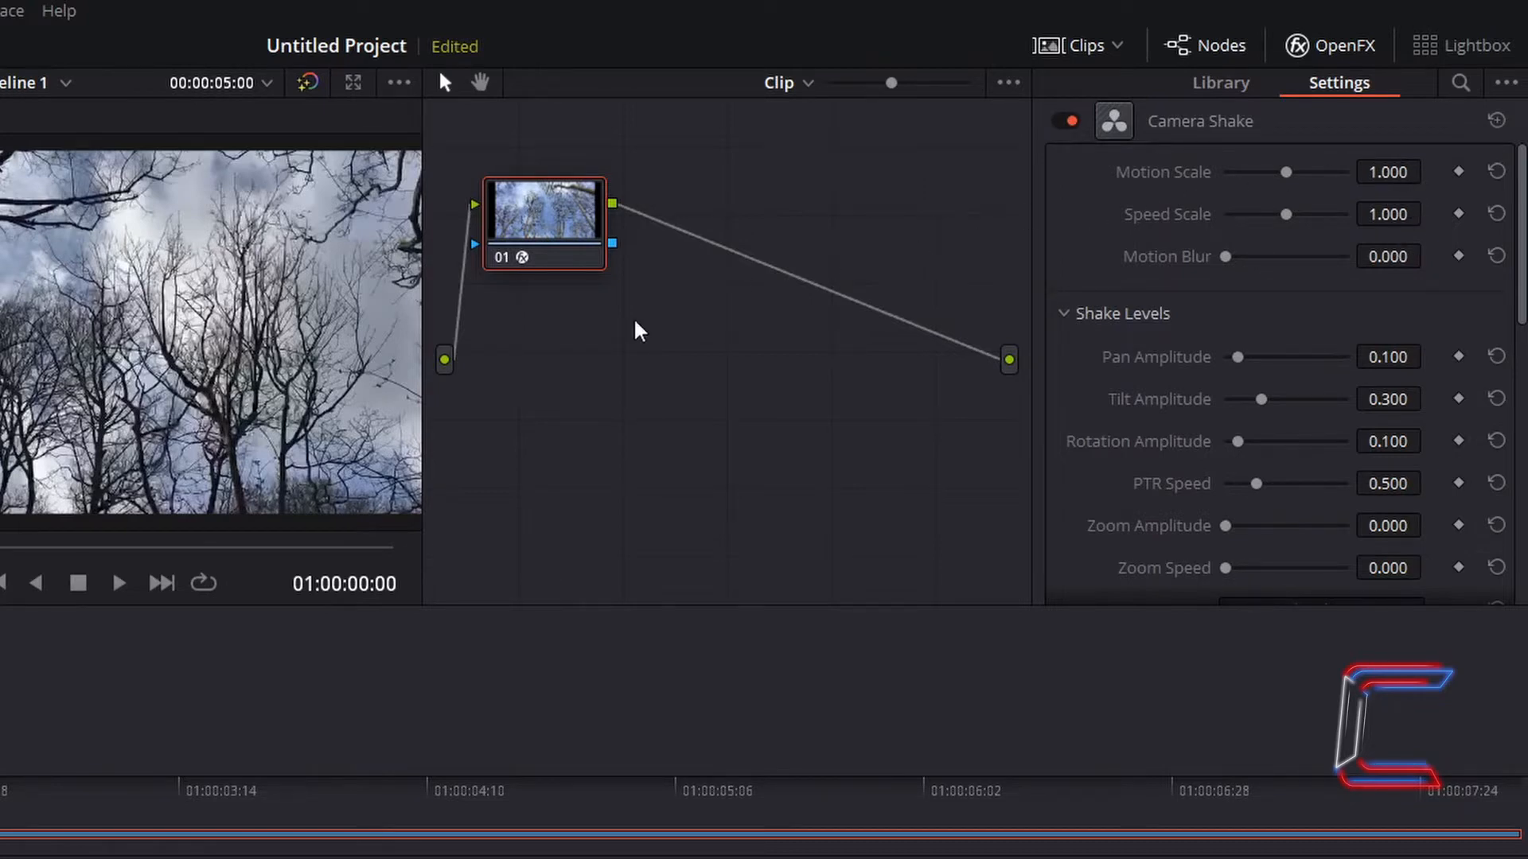
left_click(1458, 172)
left_click(1459, 214)
left_click(1458, 256)
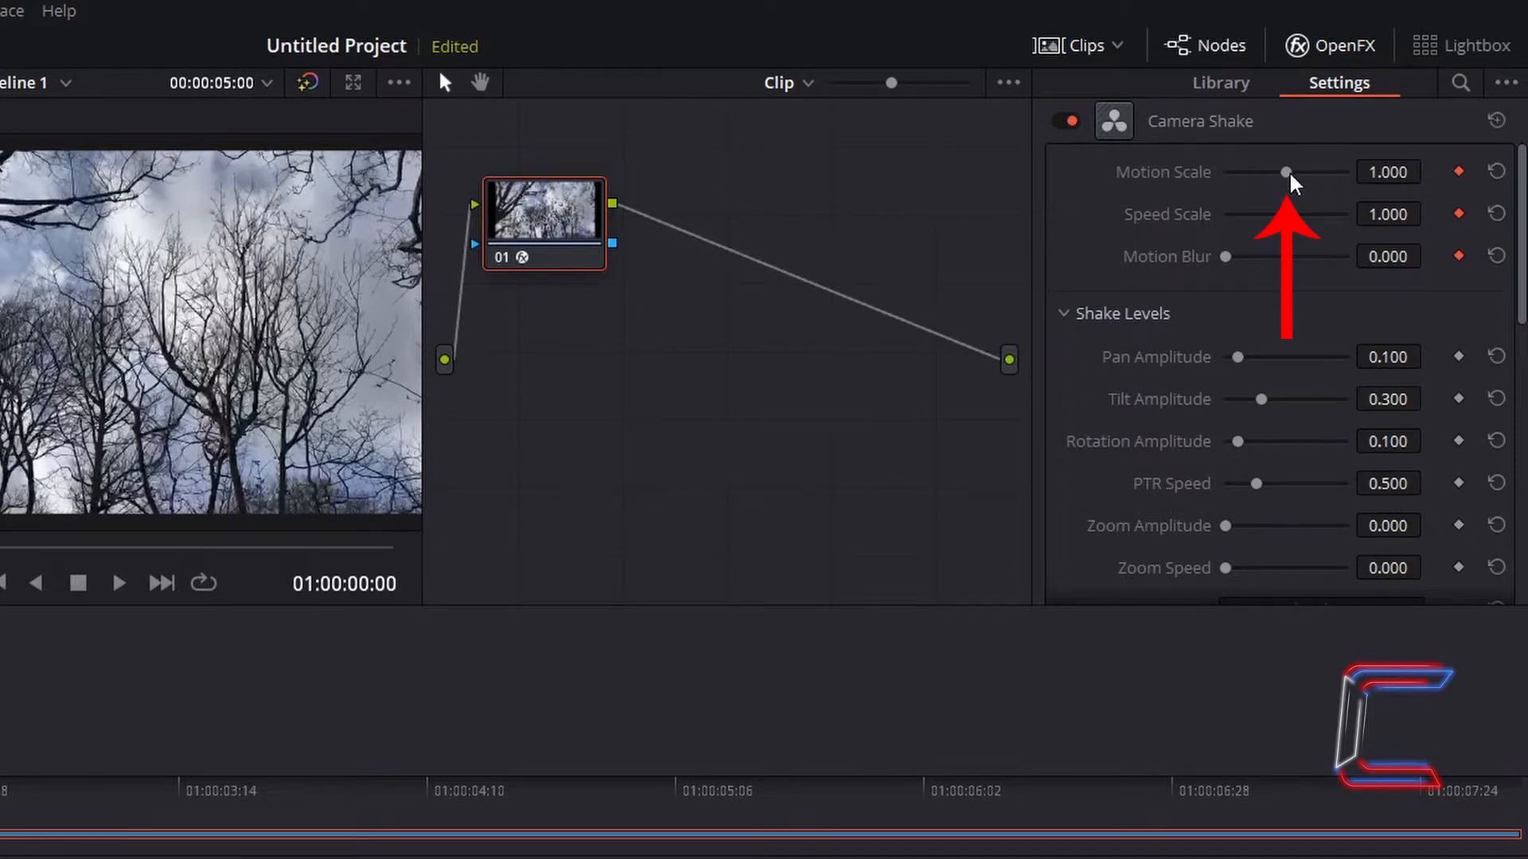
Step: Set the Camera Shake Motion Scale to 1.35
left_click_drag(1288, 170, 1301, 172)
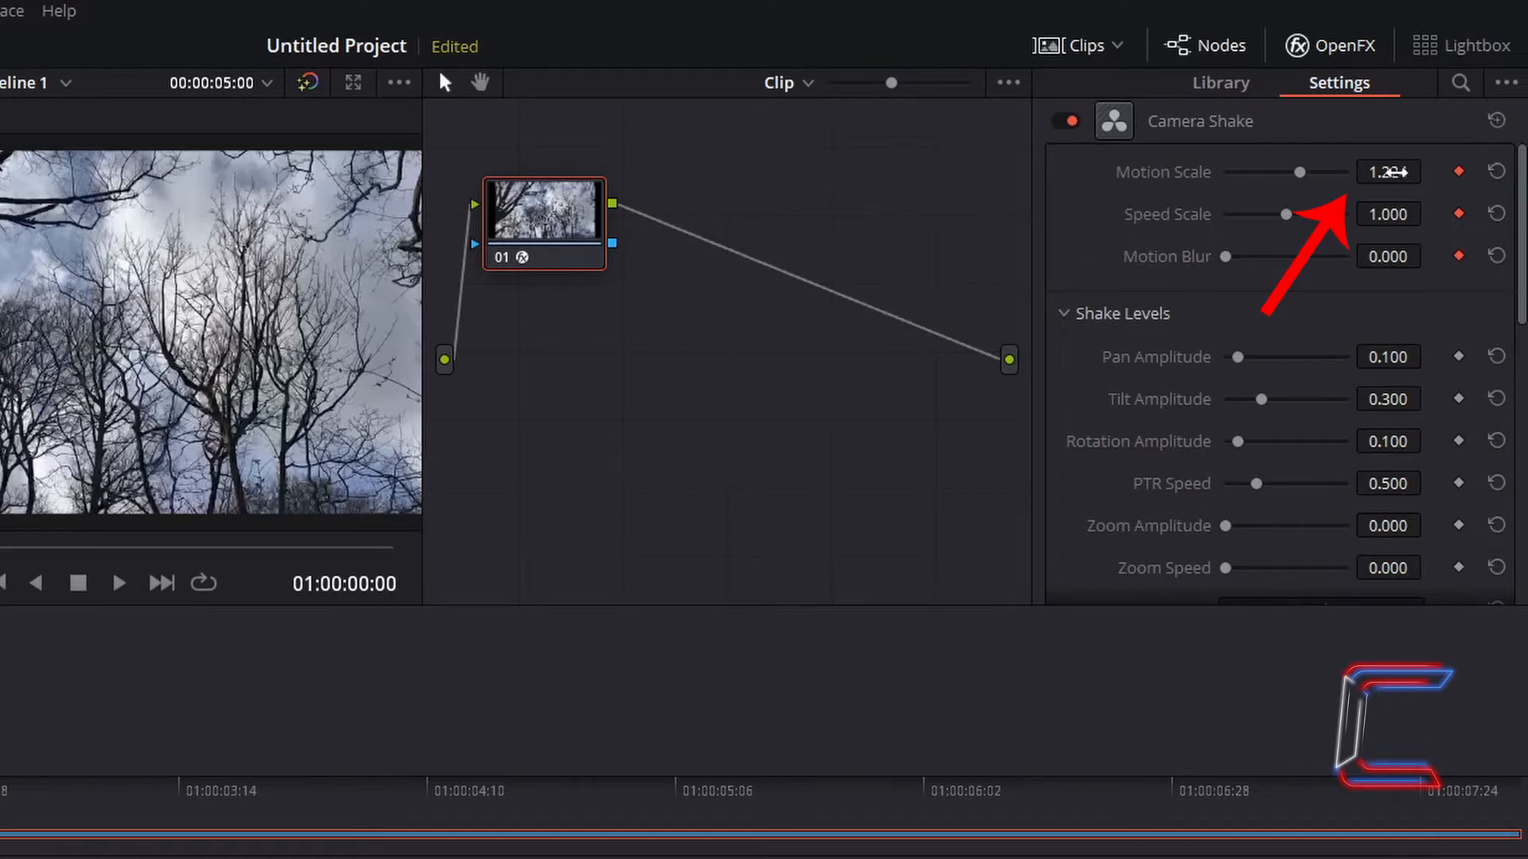
left_click(1388, 171)
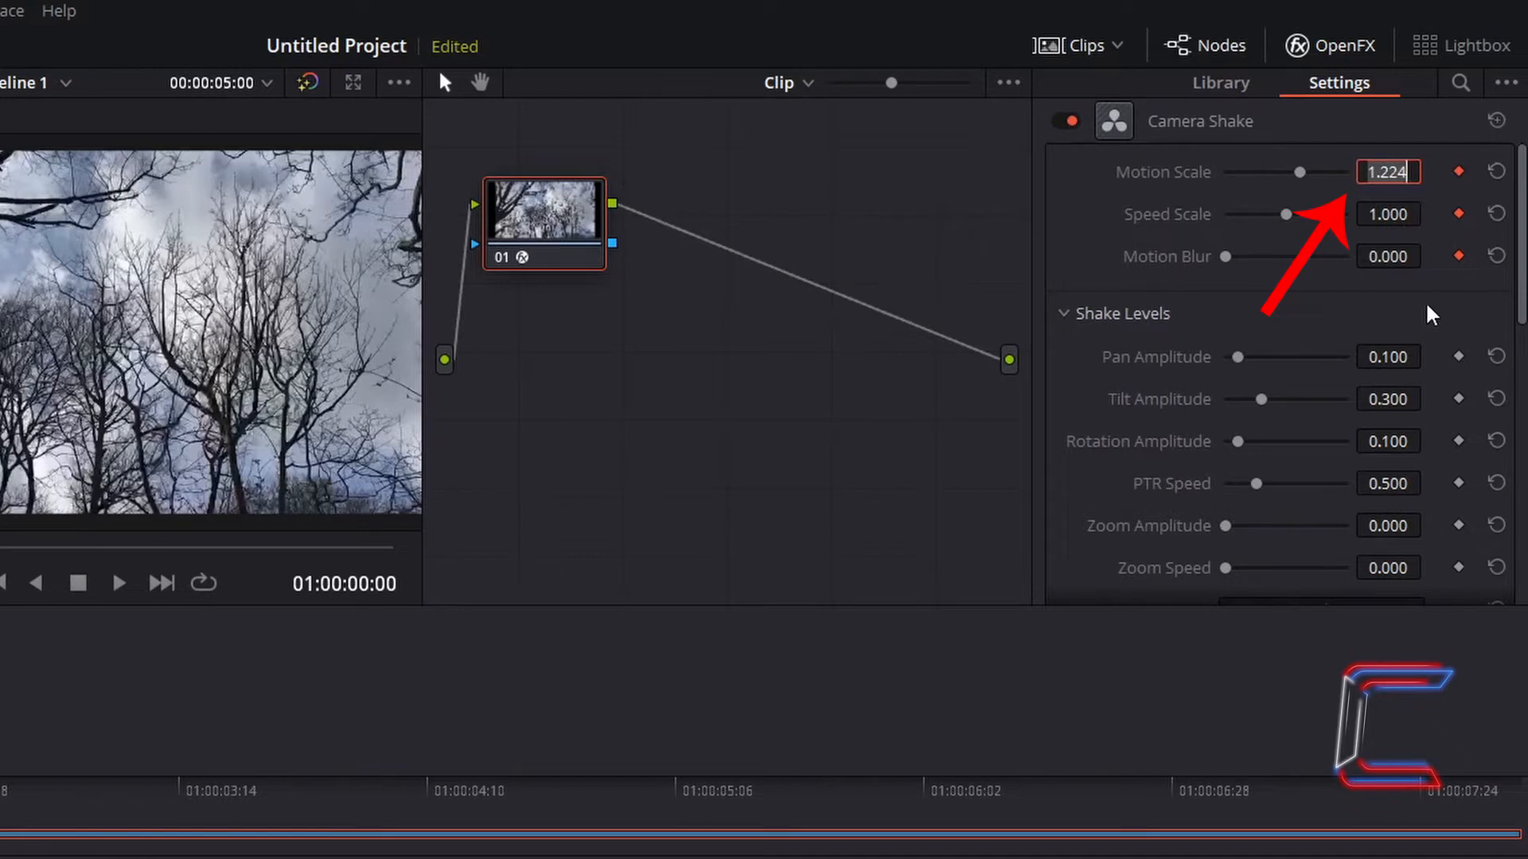
type("1.35")
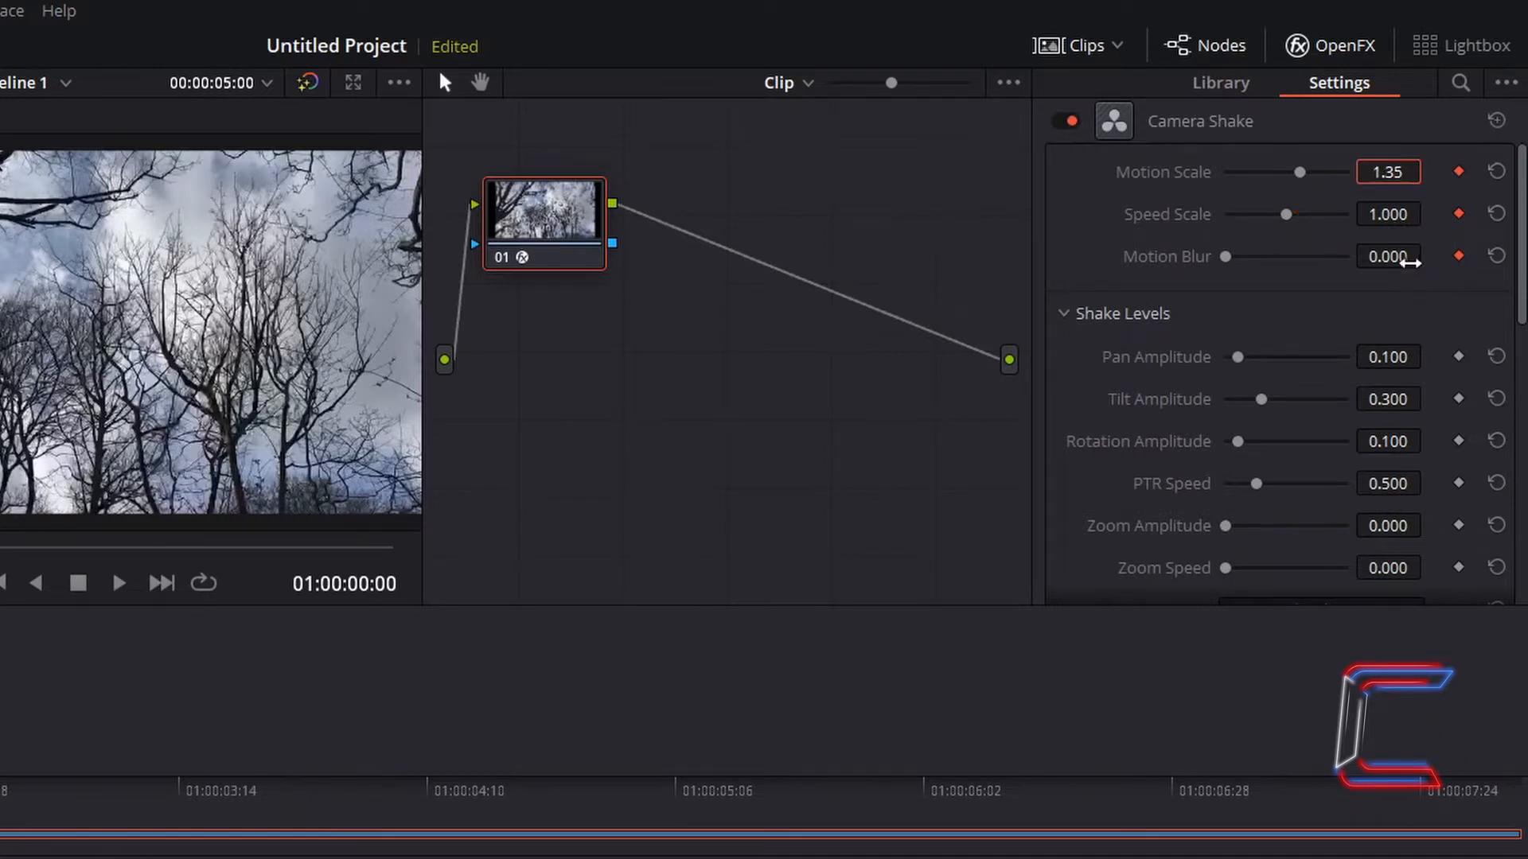
key("Return")
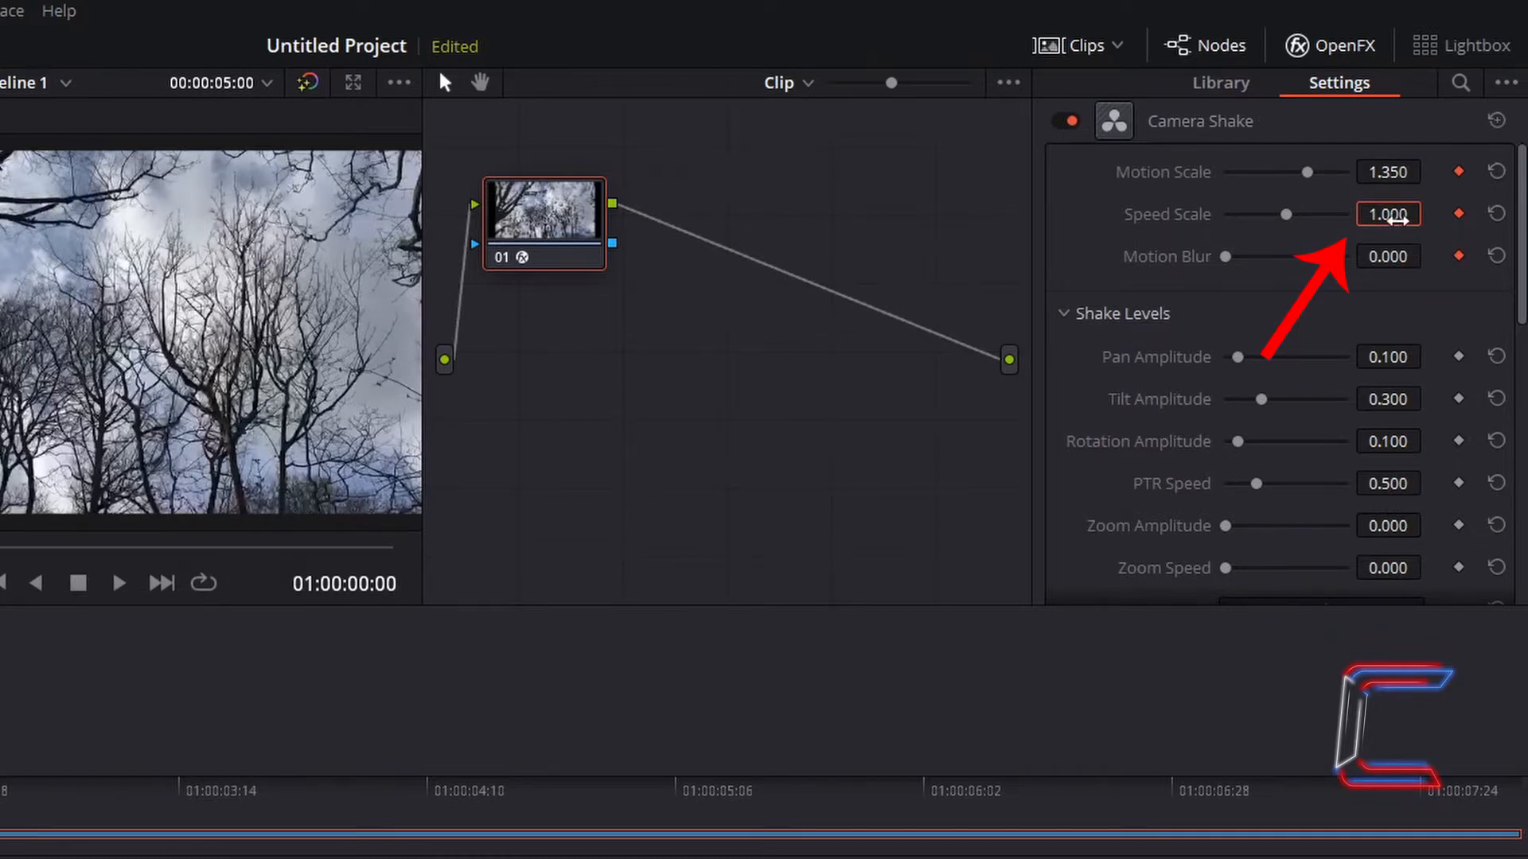
Step: Set the Camera Shake Speed Scale to 2 and Motion Blur to 0.5
left_click(1400, 217)
type("2")
key("Return")
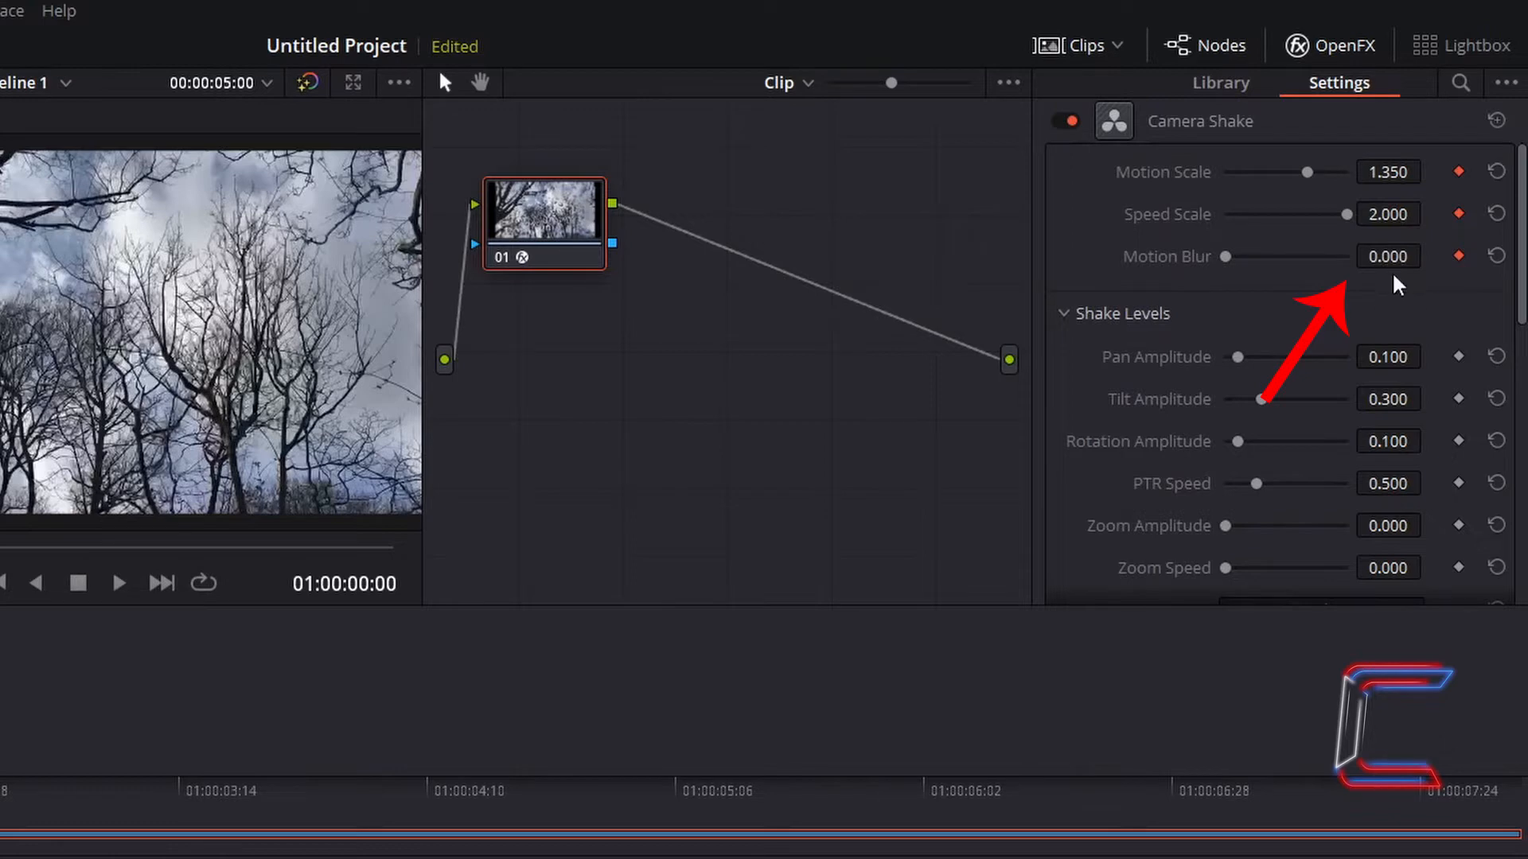
double_click(1393, 256)
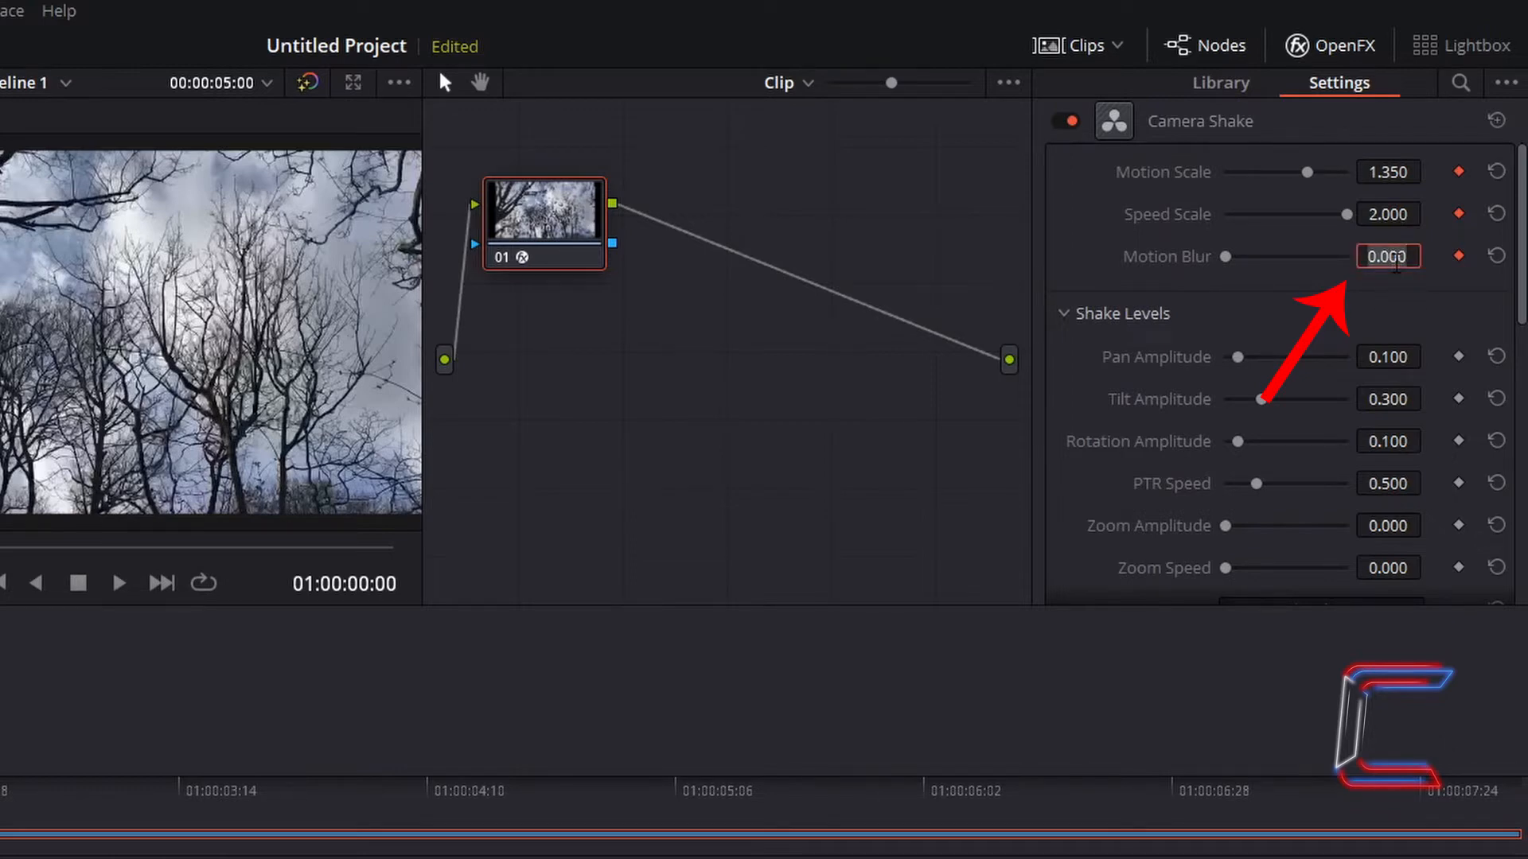
key("BackSpace")
type(".5")
key("Return")
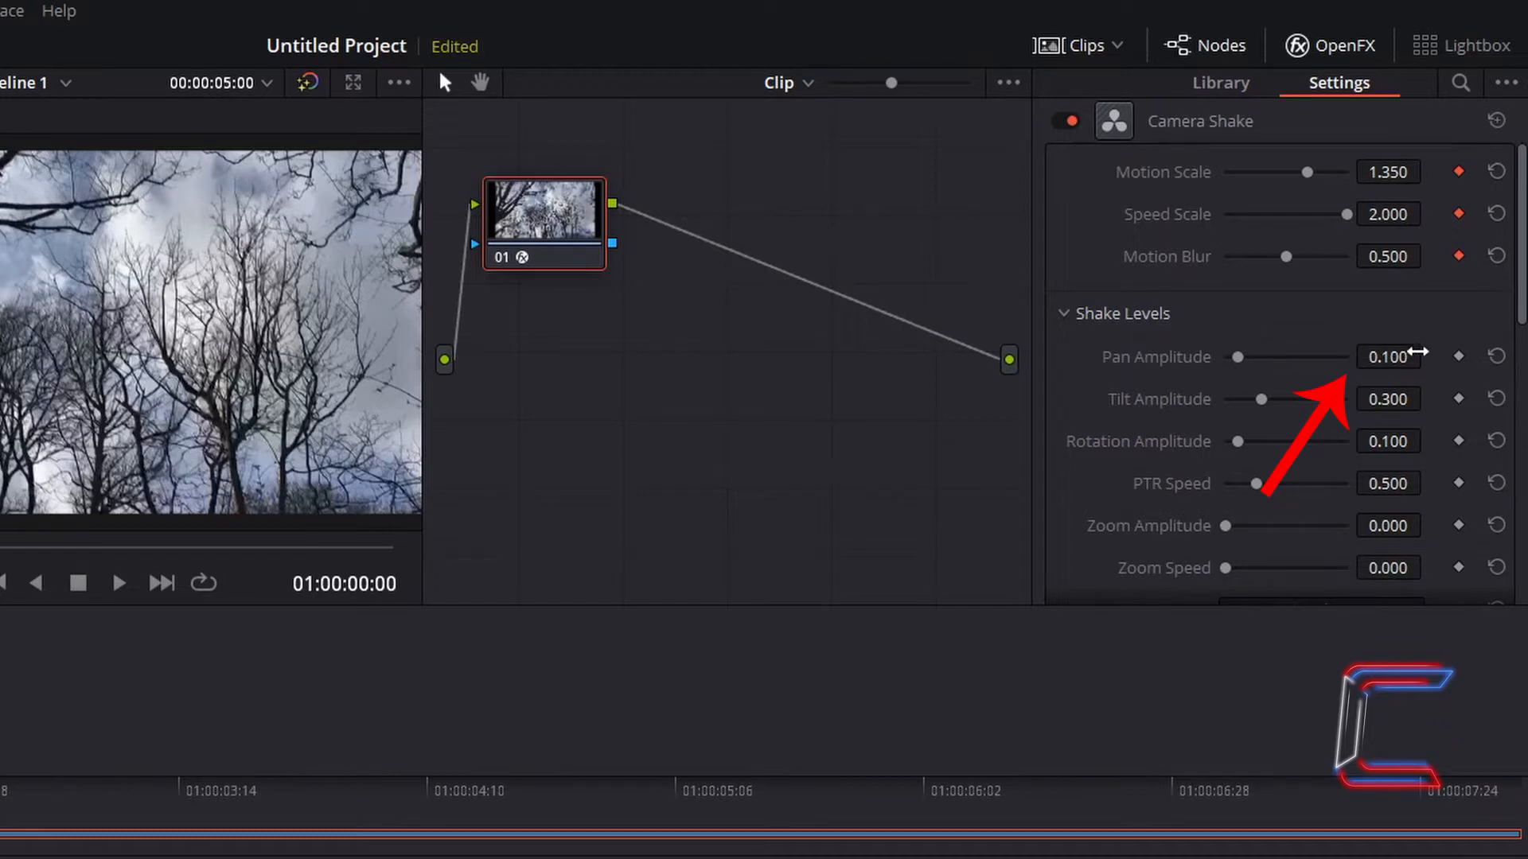
Step: Set the shake levels to a Pan Amplitude of 0.123 and a Tilt Amplitude of 0.317
left_click(1387, 356)
type("0.123")
key("Return")
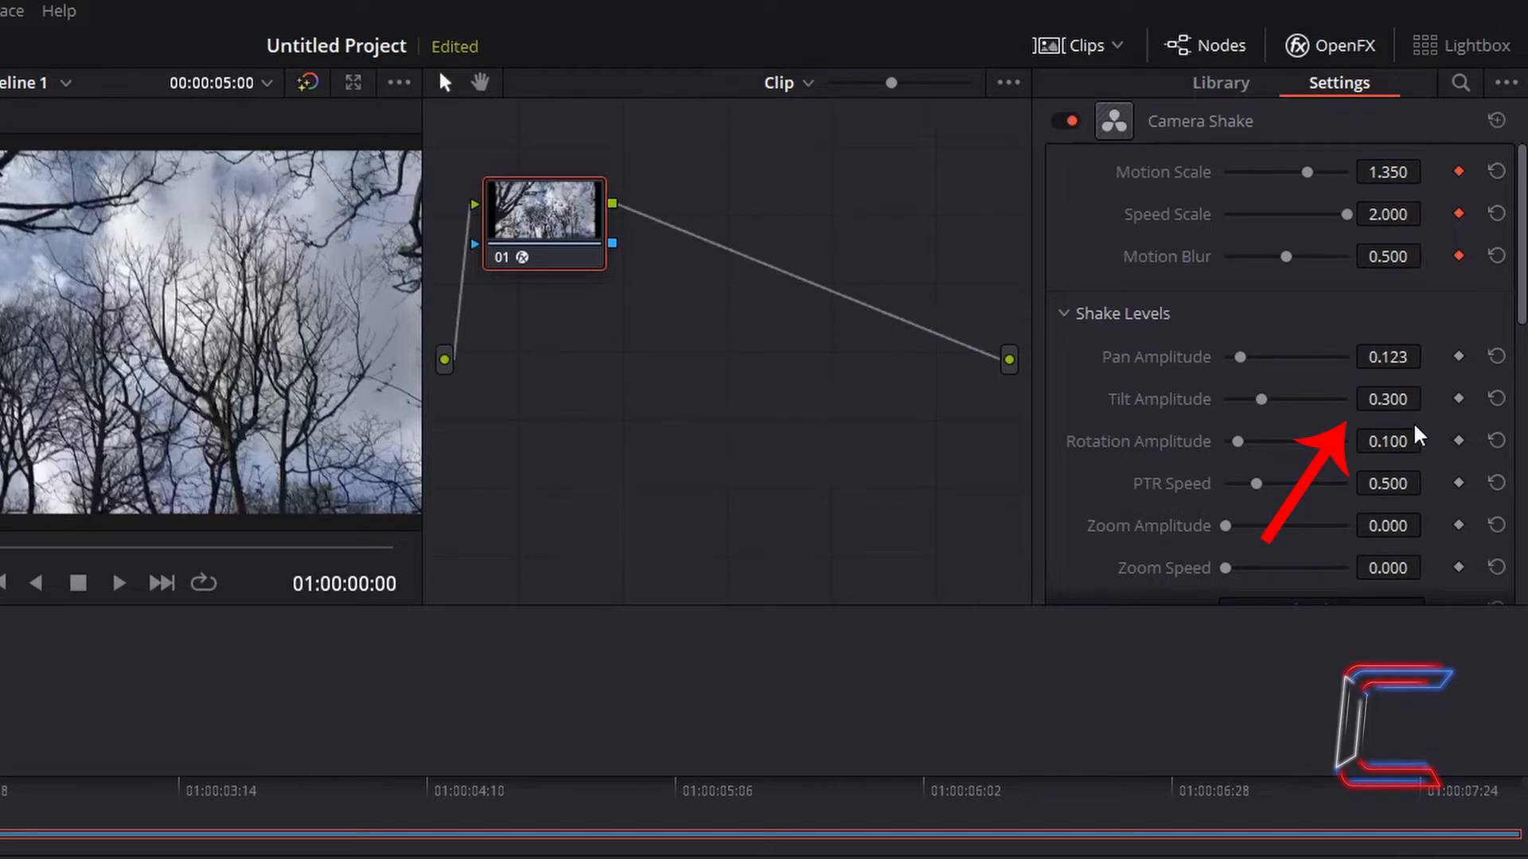
left_click(1398, 399)
key("Return")
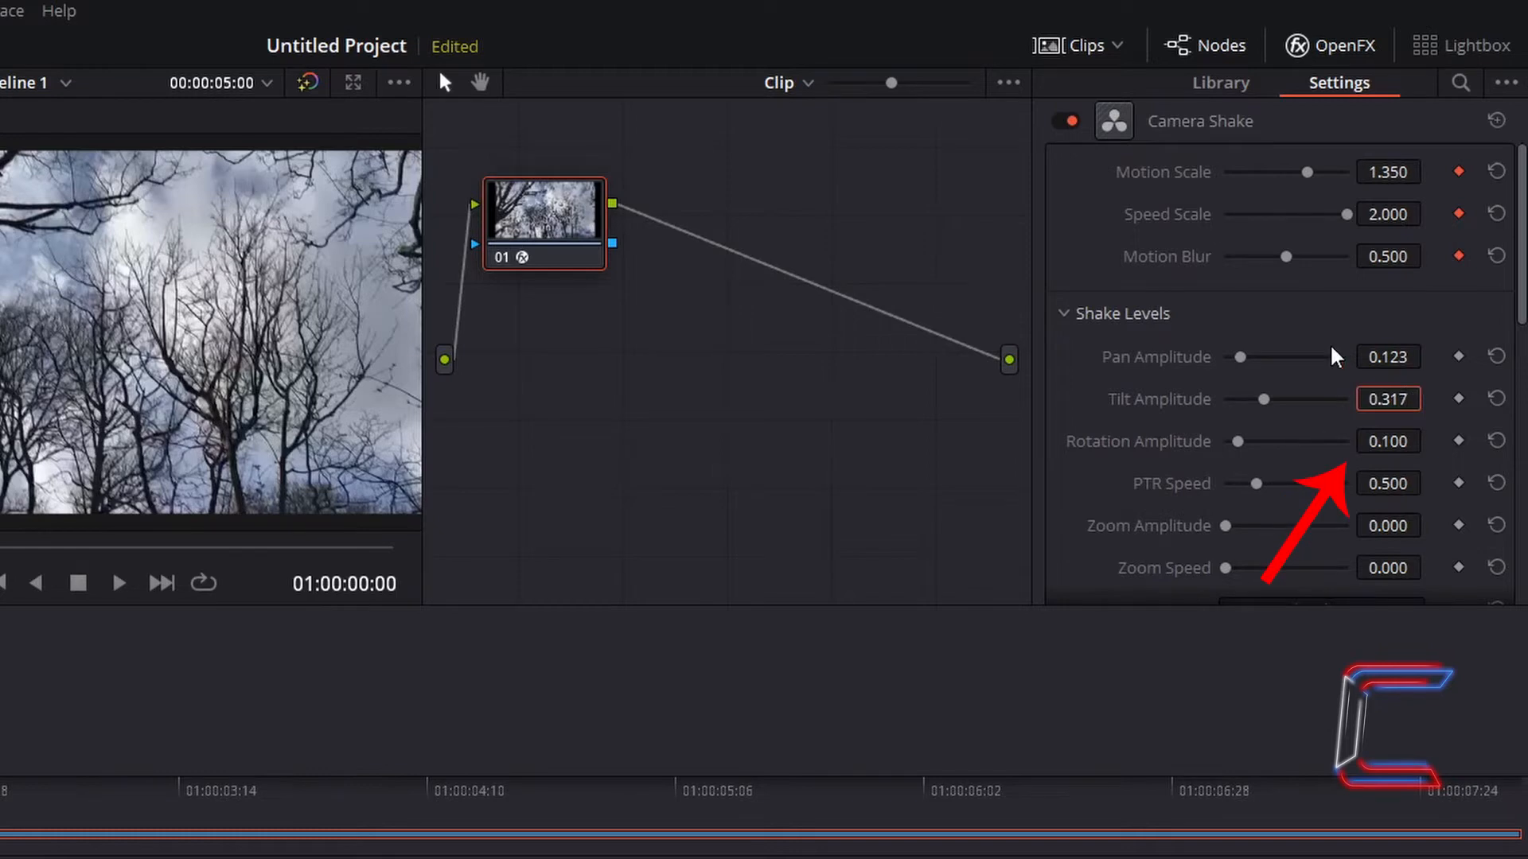
Step: Set the shake's Rotation Amplitude to 0.123
left_click(1397, 444)
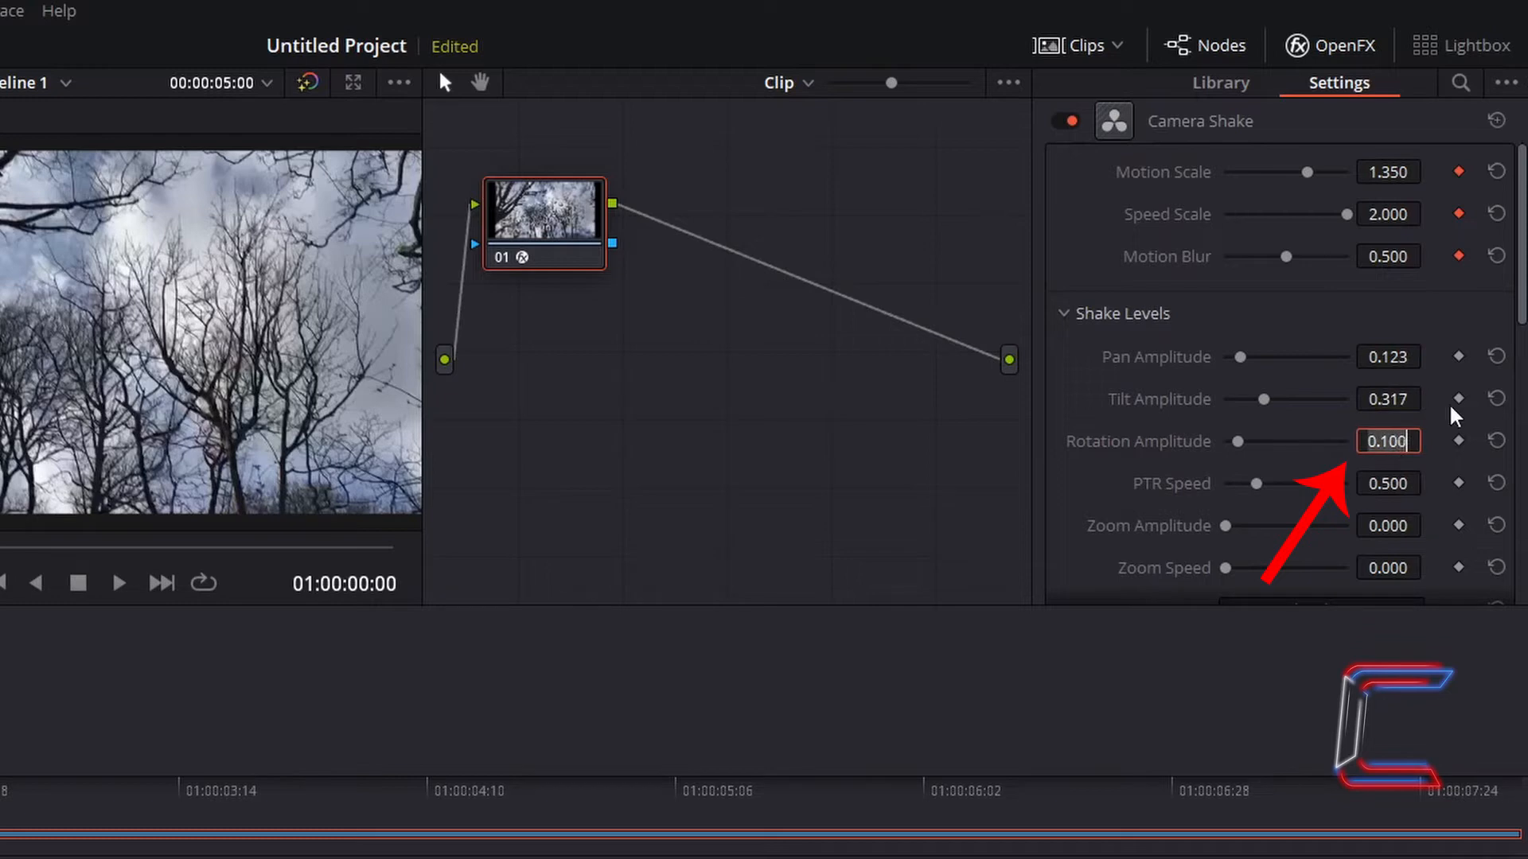
key("BackSpace")
type(".123")
key("Return")
scroll(1449, 403, "down", 1)
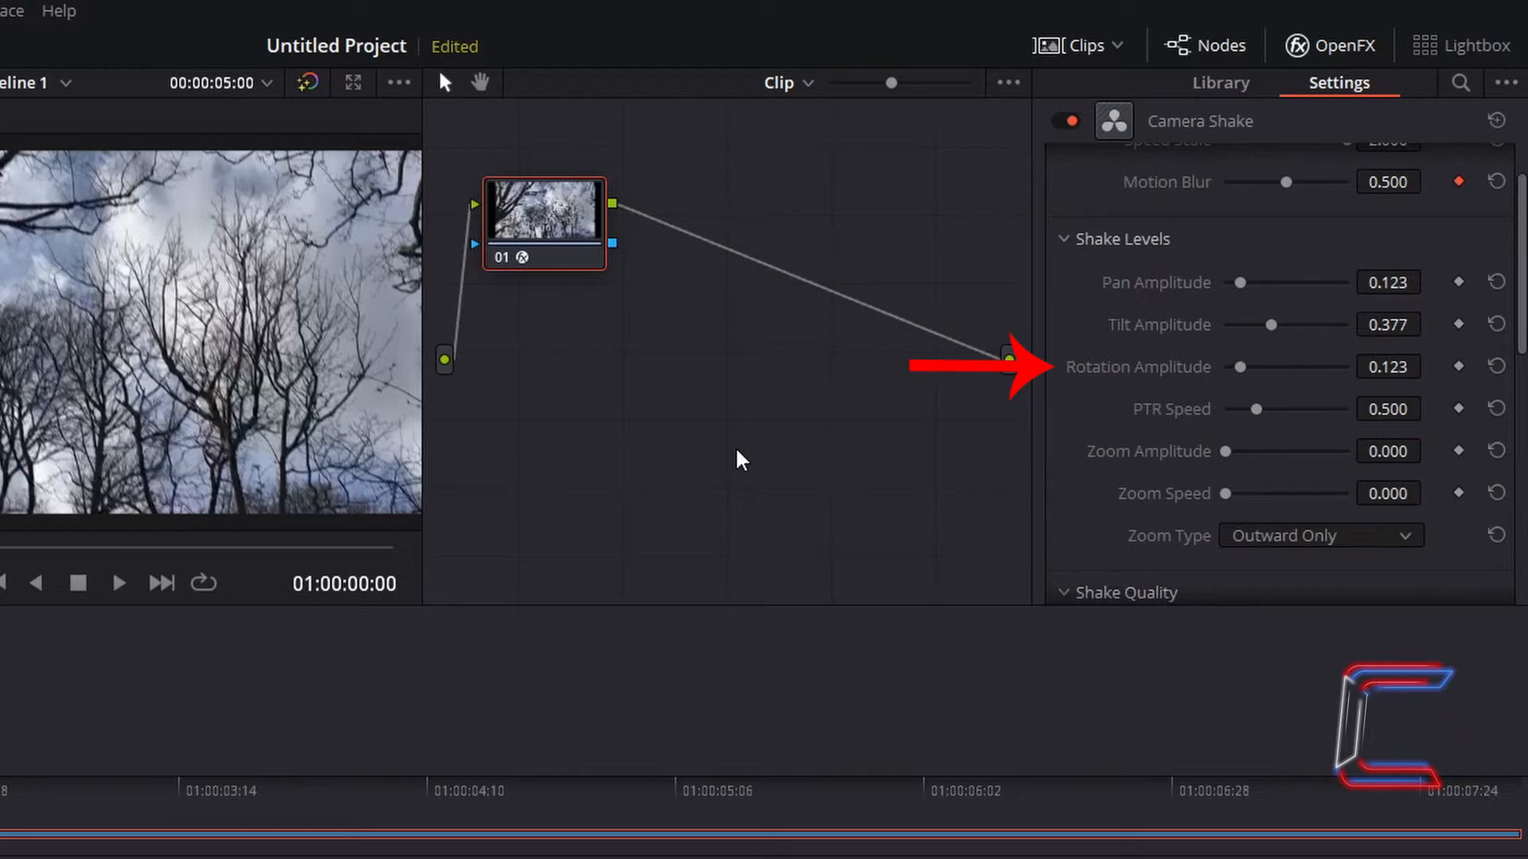
scroll(1278, 420, "up", 2)
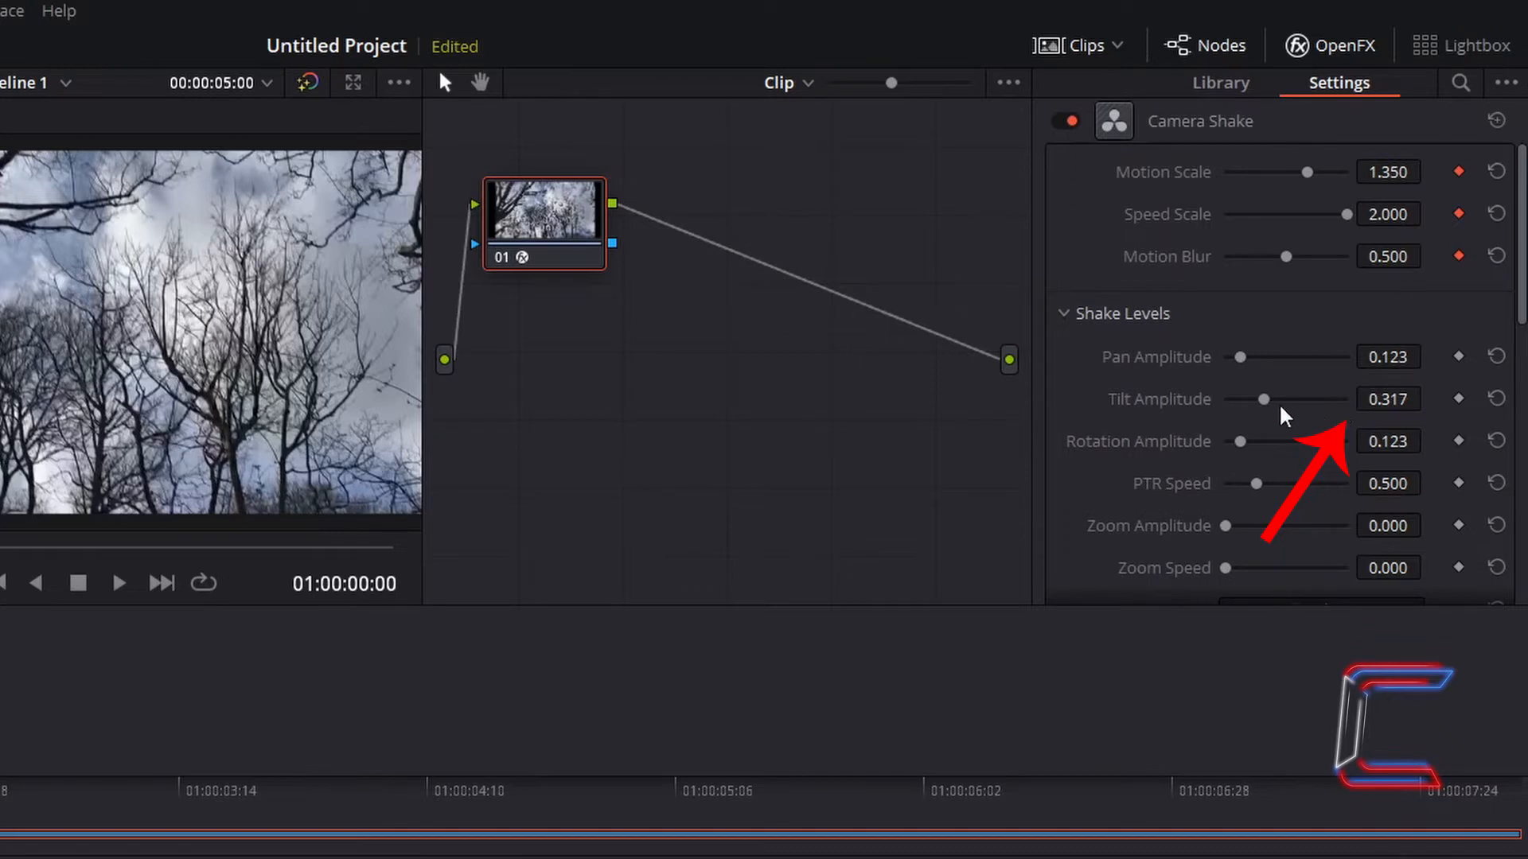
Step: Try a Tilt Amplitude of 1.000 and play the clip to preview the stronger shake
left_click_drag(1263, 399, 1357, 398)
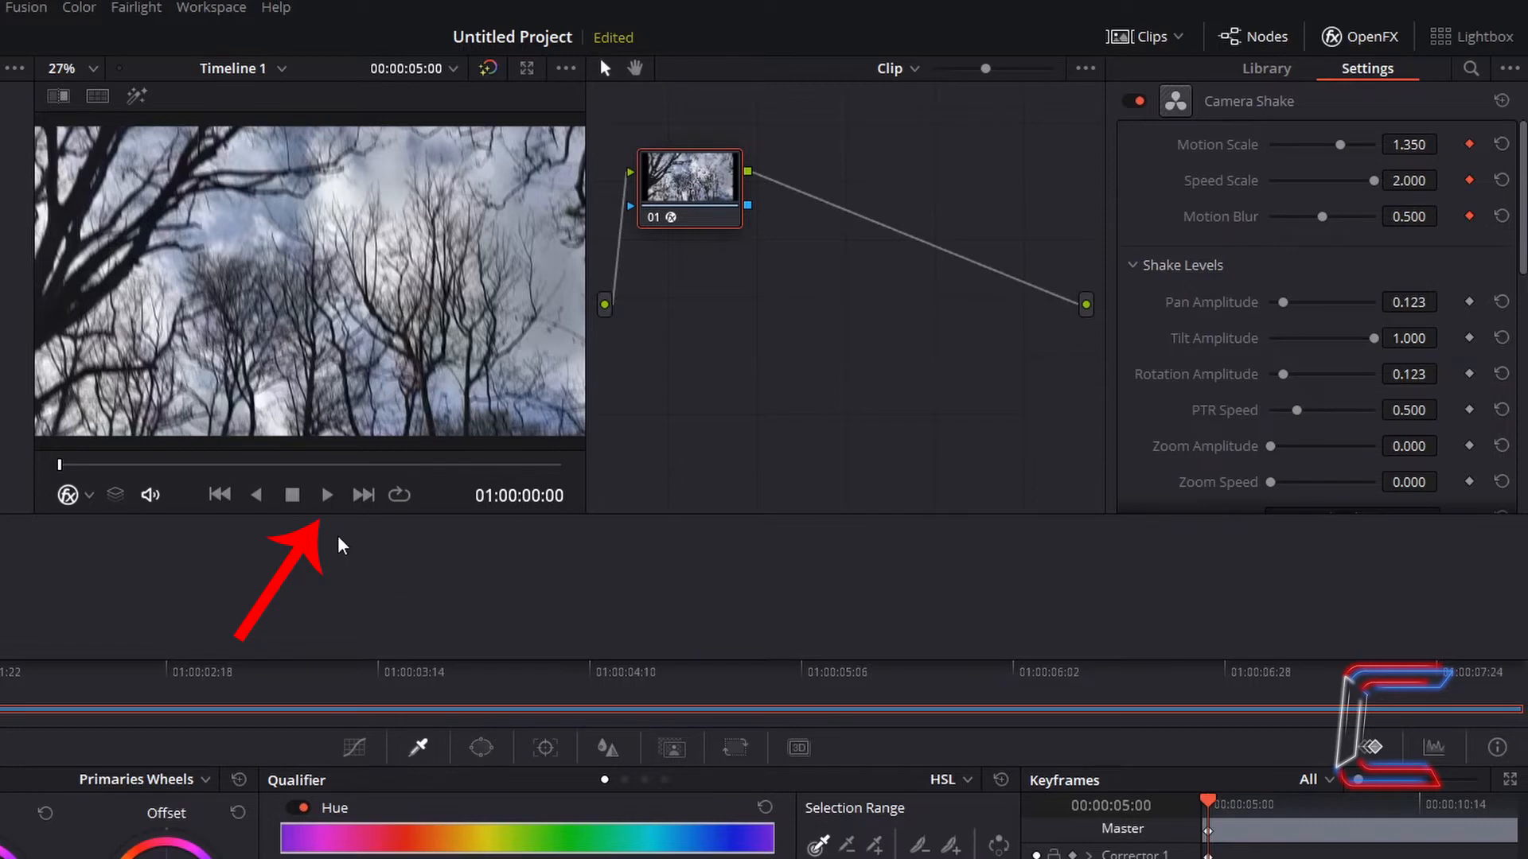
left_click(327, 496)
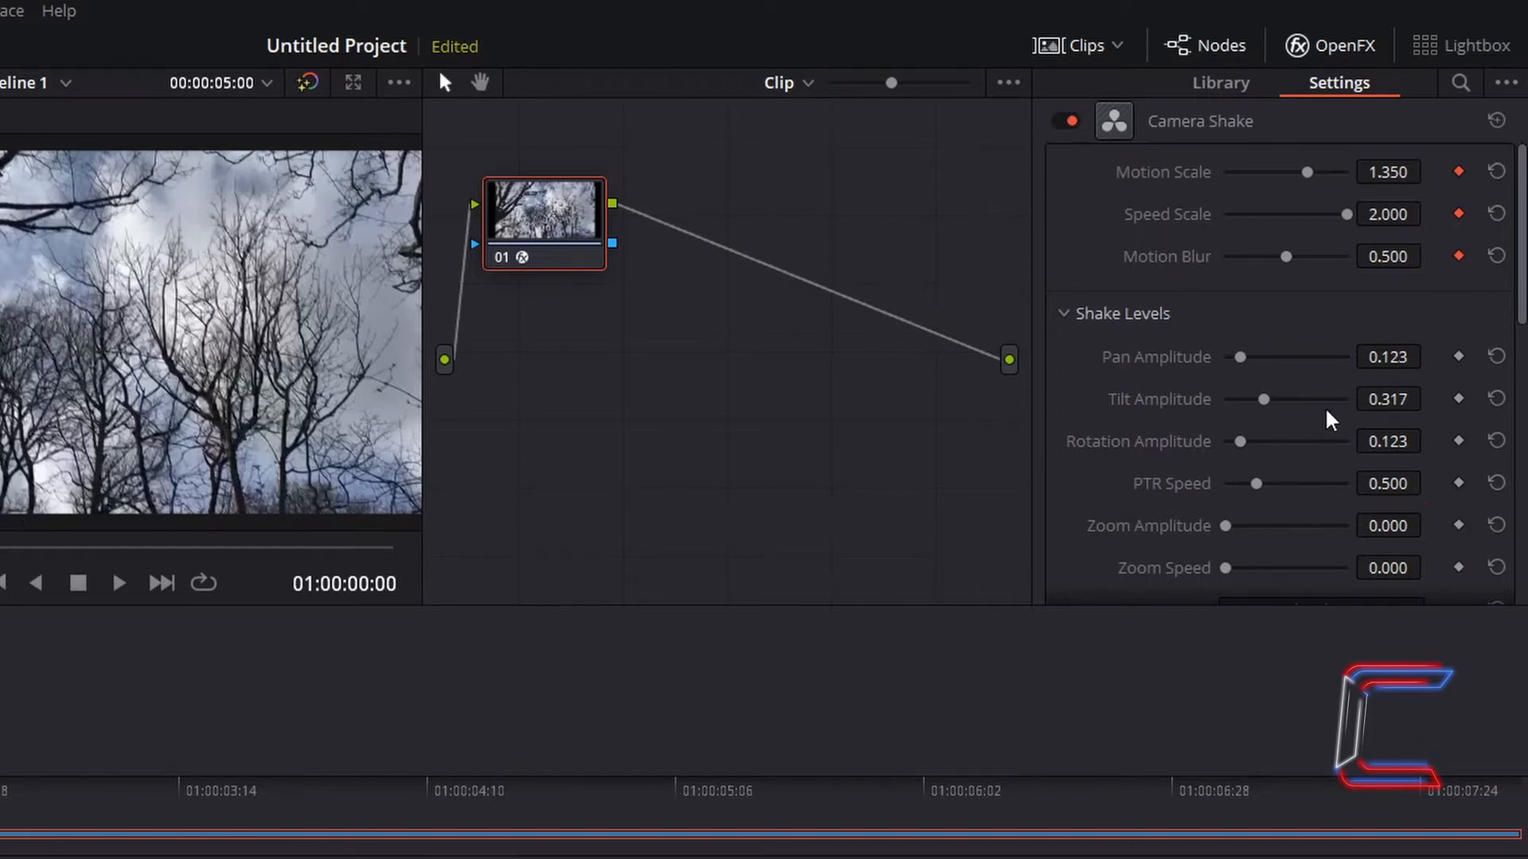
scroll(1324, 407, "down", 10)
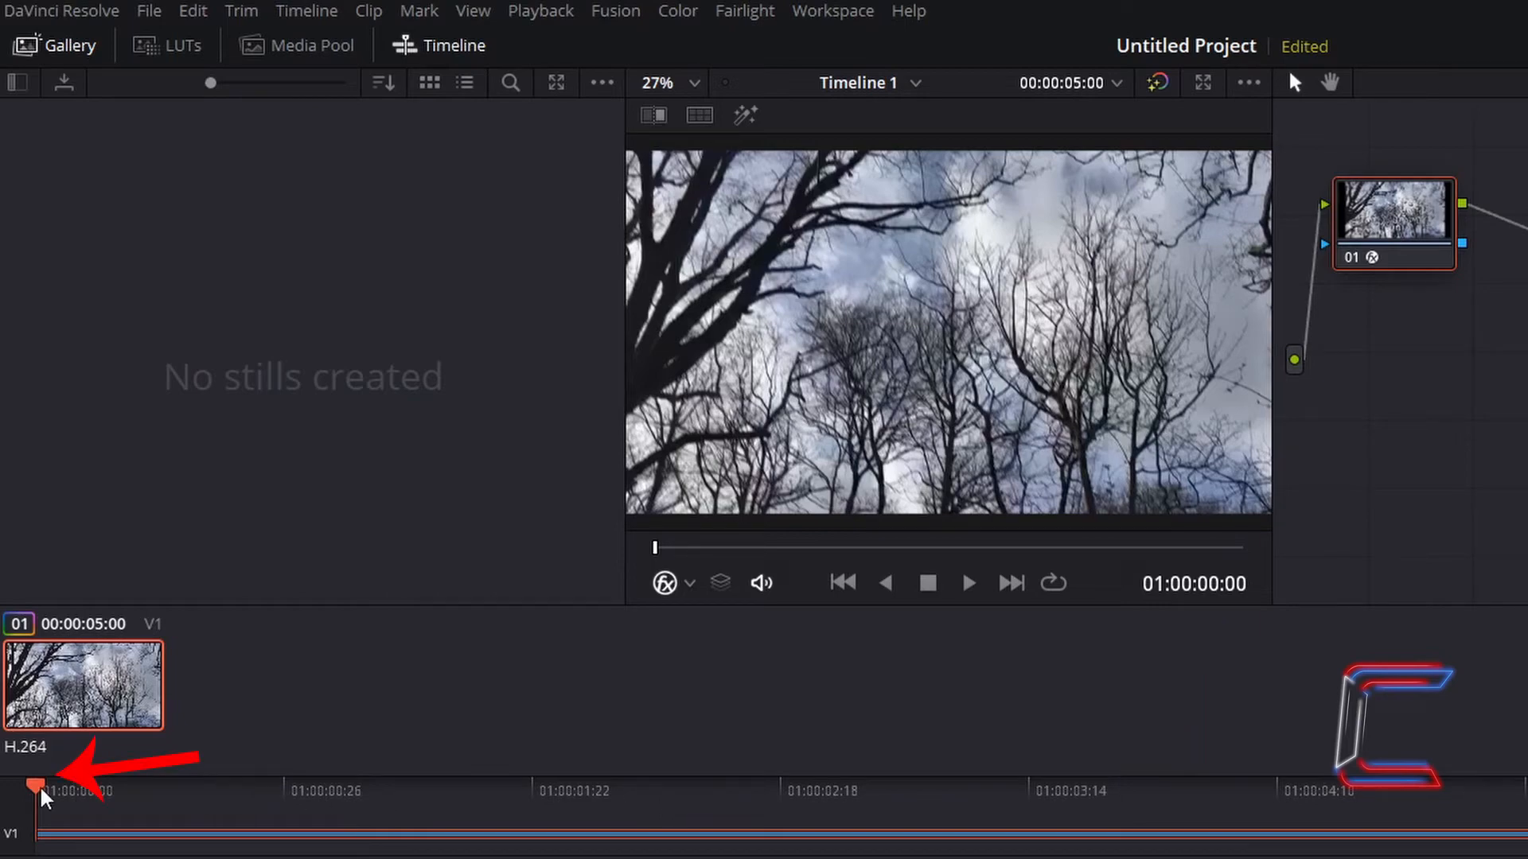
Step: Move the playhead to 01:00:03:00, stepping forward and back frame by frame to fine-tune its position
left_click_drag(42, 796, 912, 800)
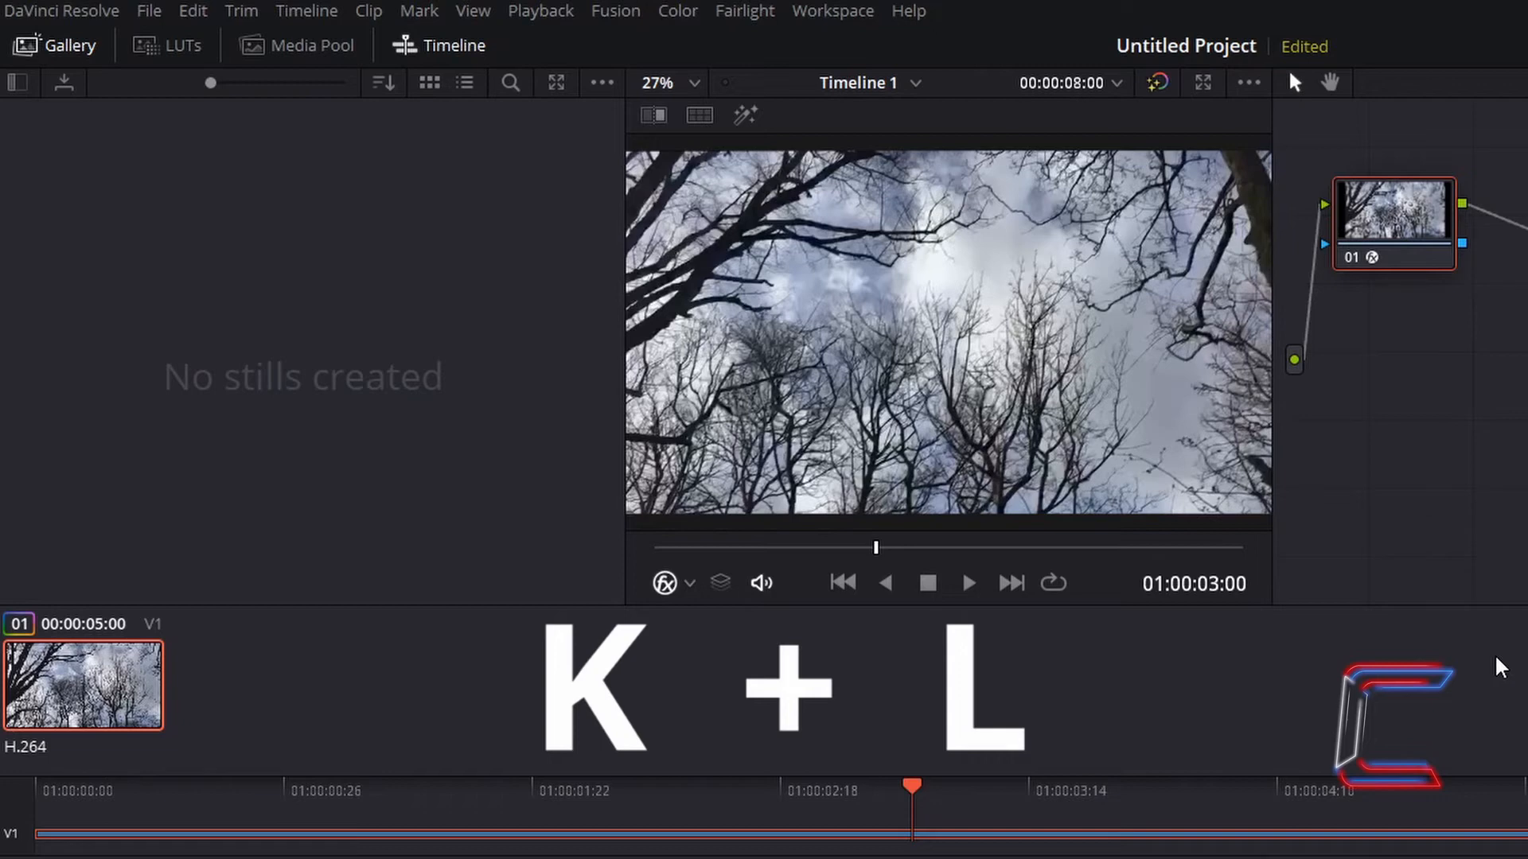
key("k+l")
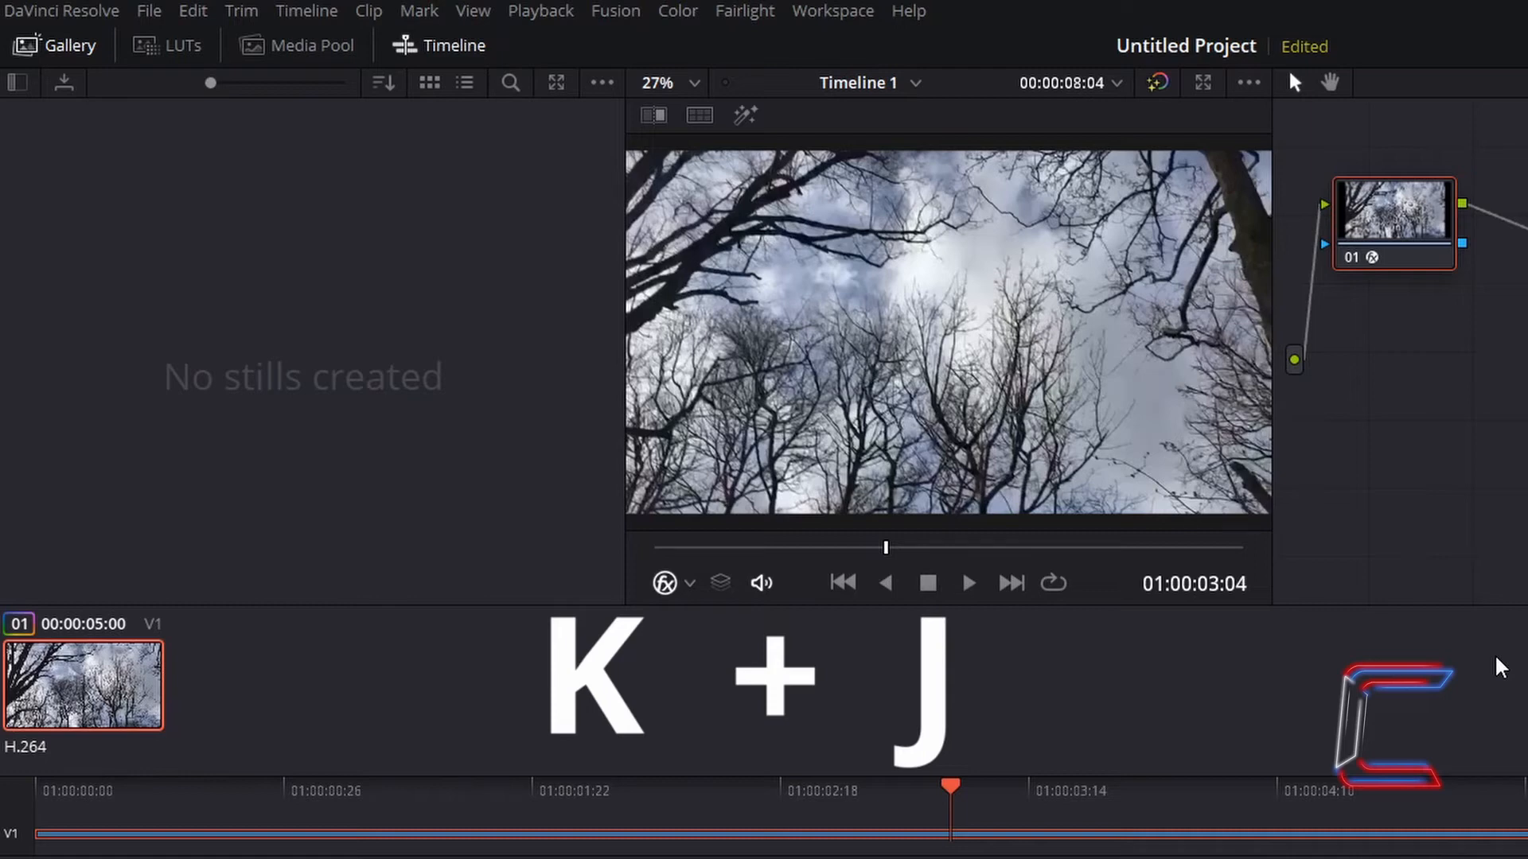
key("k+j")
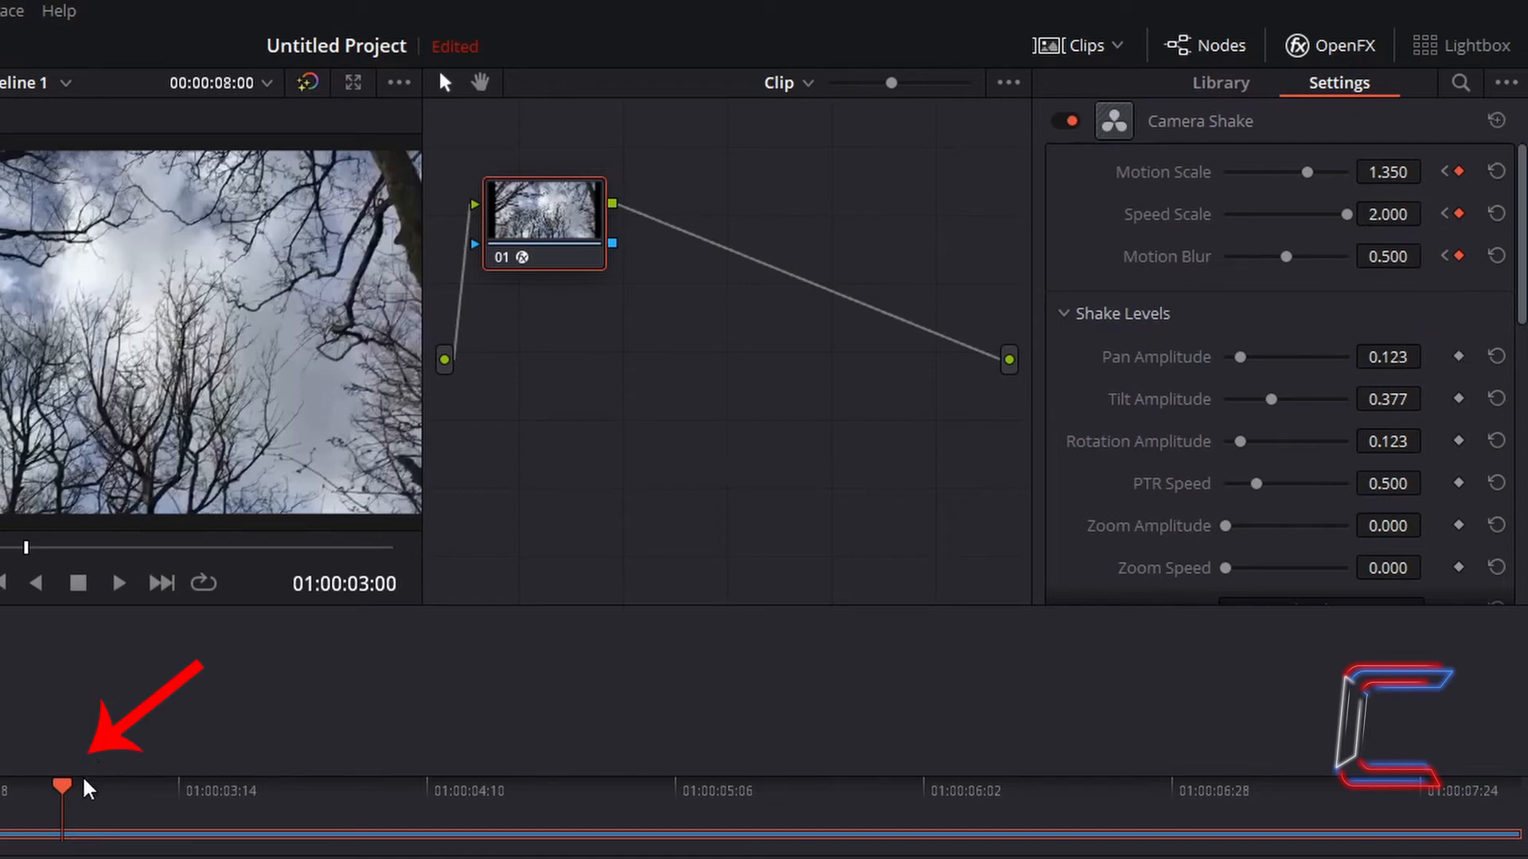
Step: Add Camera Shake keyframes for Motion Scale, Speed Scale and Motion Blur at 01:00:05:00
left_click_drag(62, 786, 648, 785)
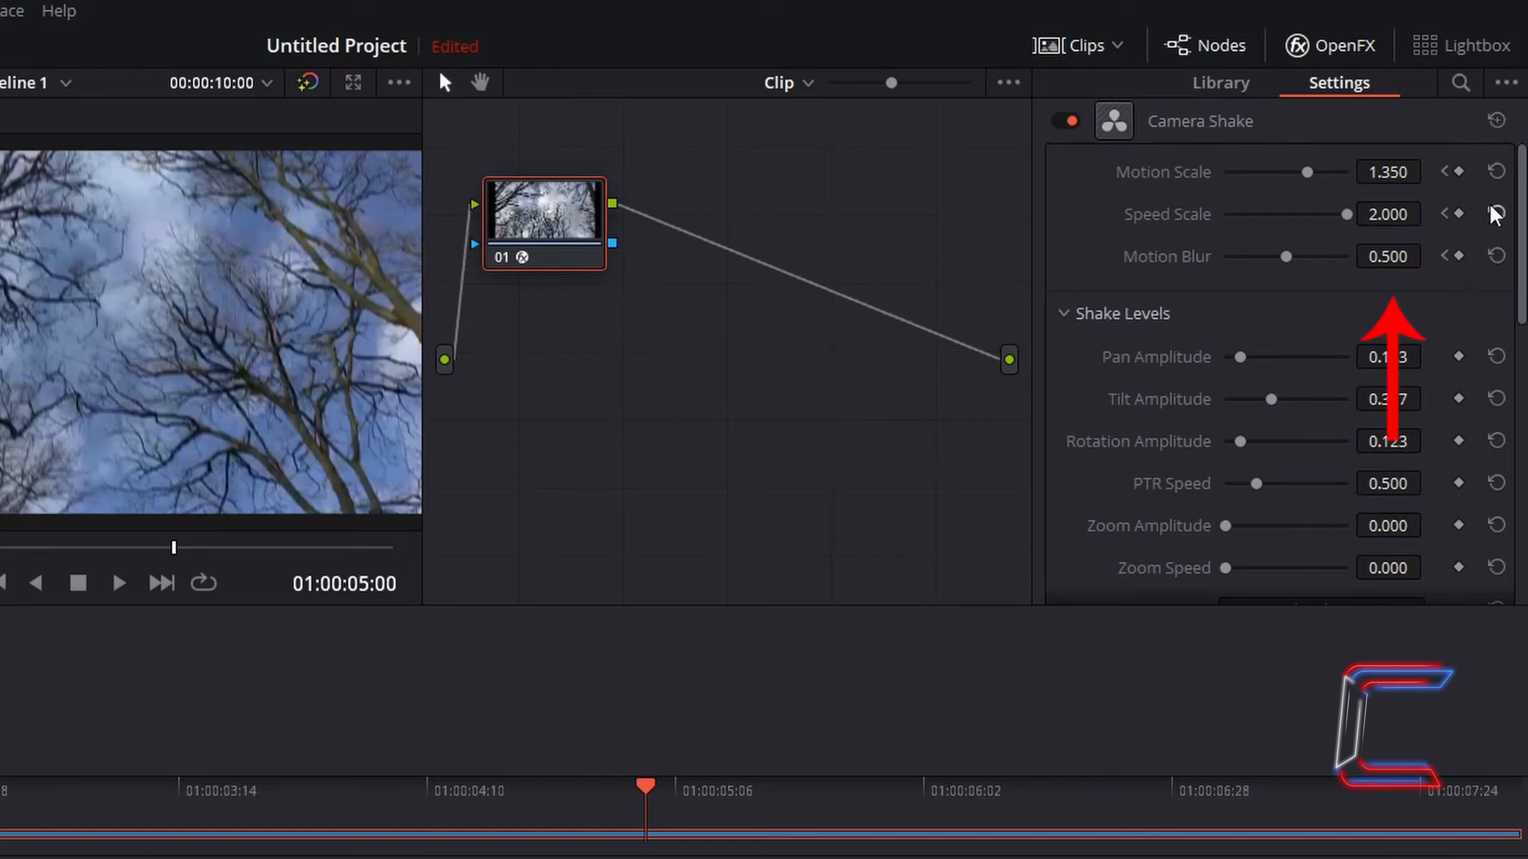
left_click(1458, 214)
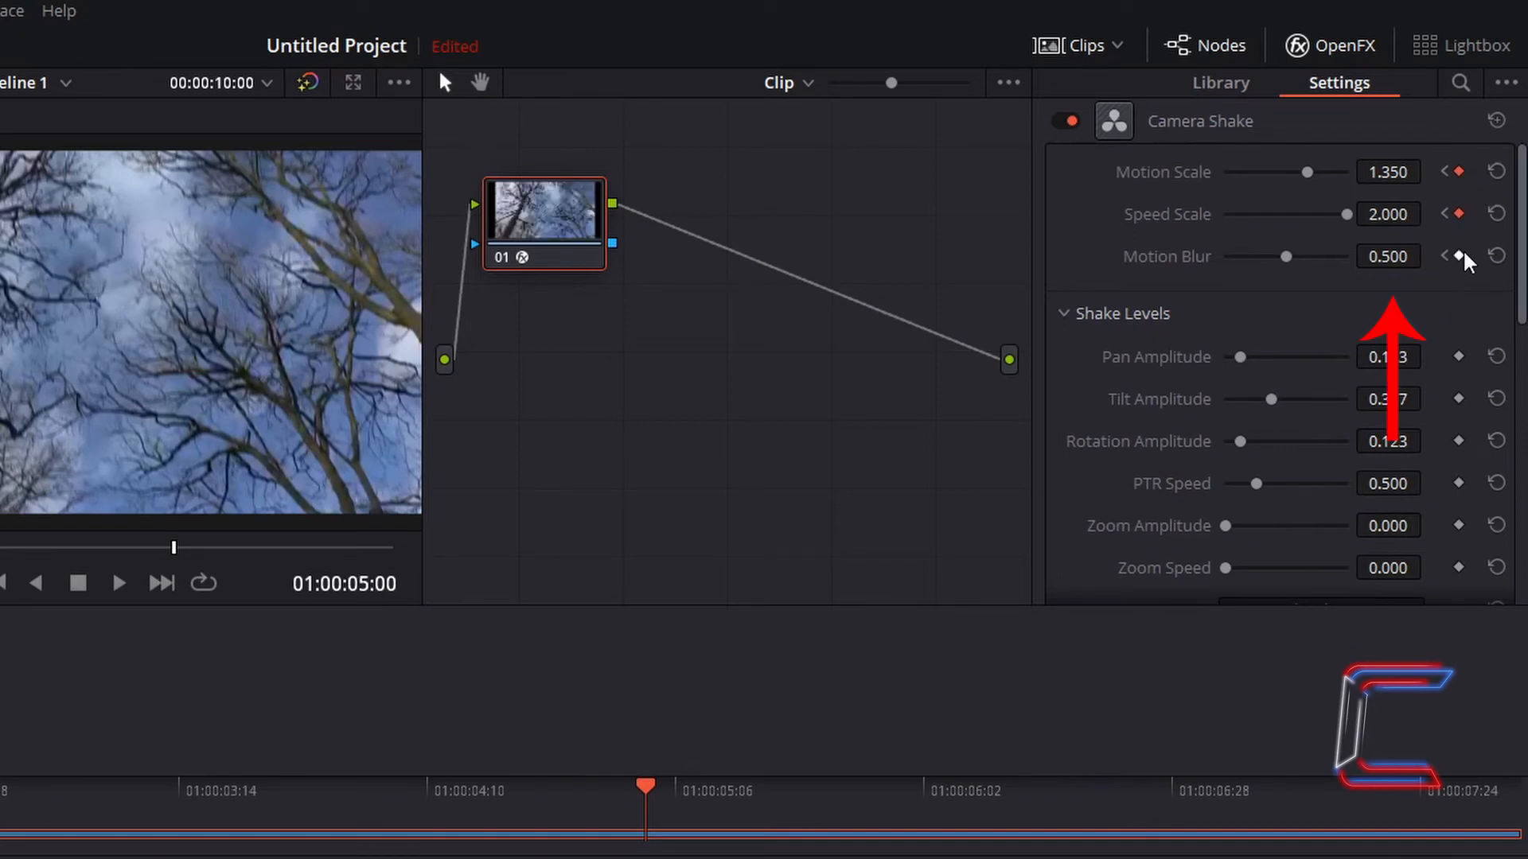
left_click(1459, 256)
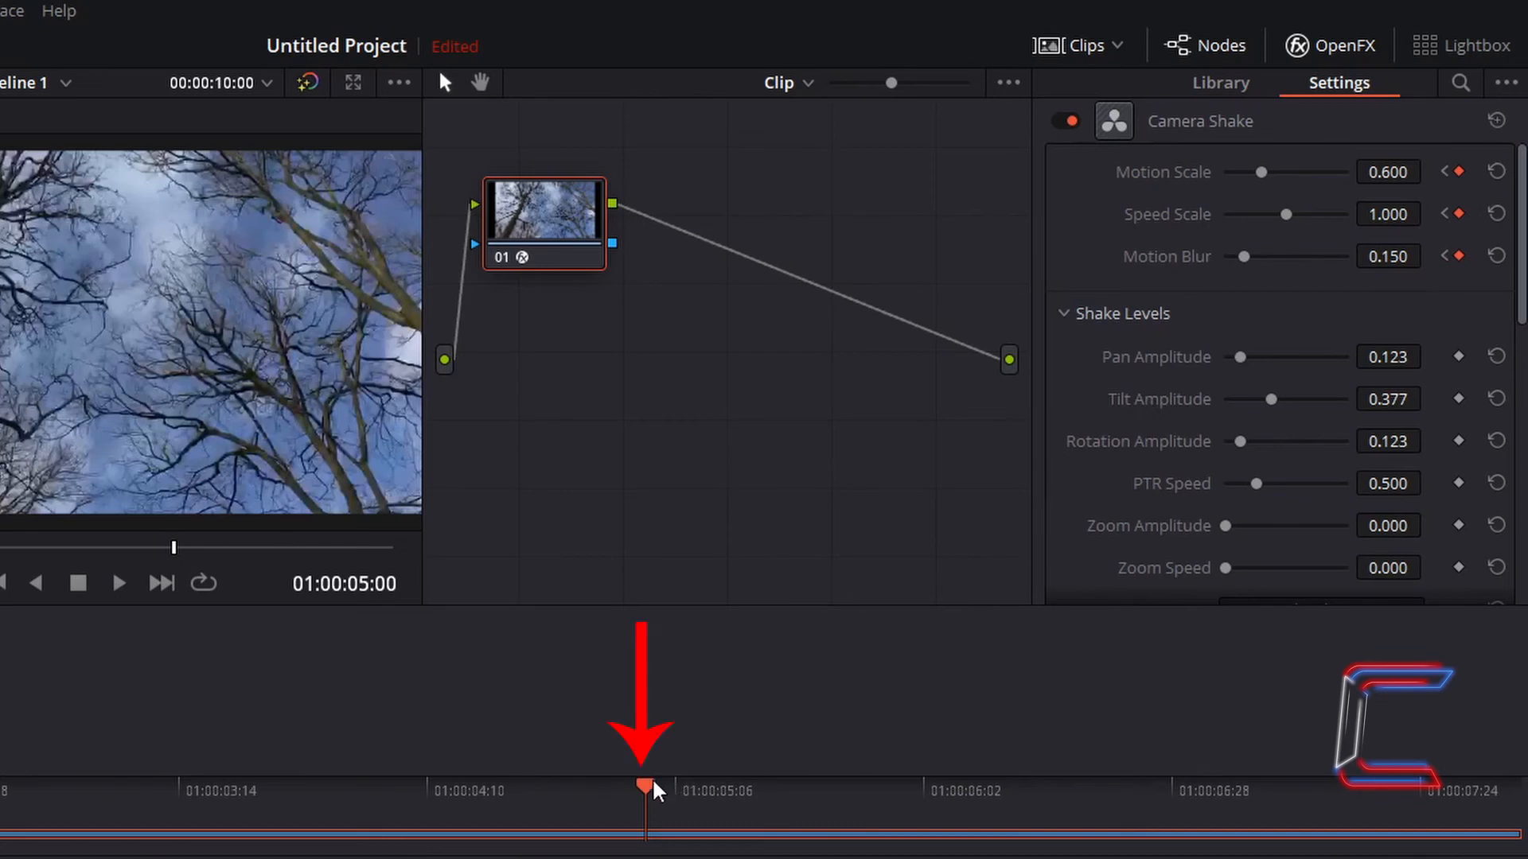
Step: Add Camera Shake keyframes for Motion Scale, Speed Scale and Motion Blur at the clip's last frame, 01:00:07:29
left_click_drag(686, 791, 1523, 796)
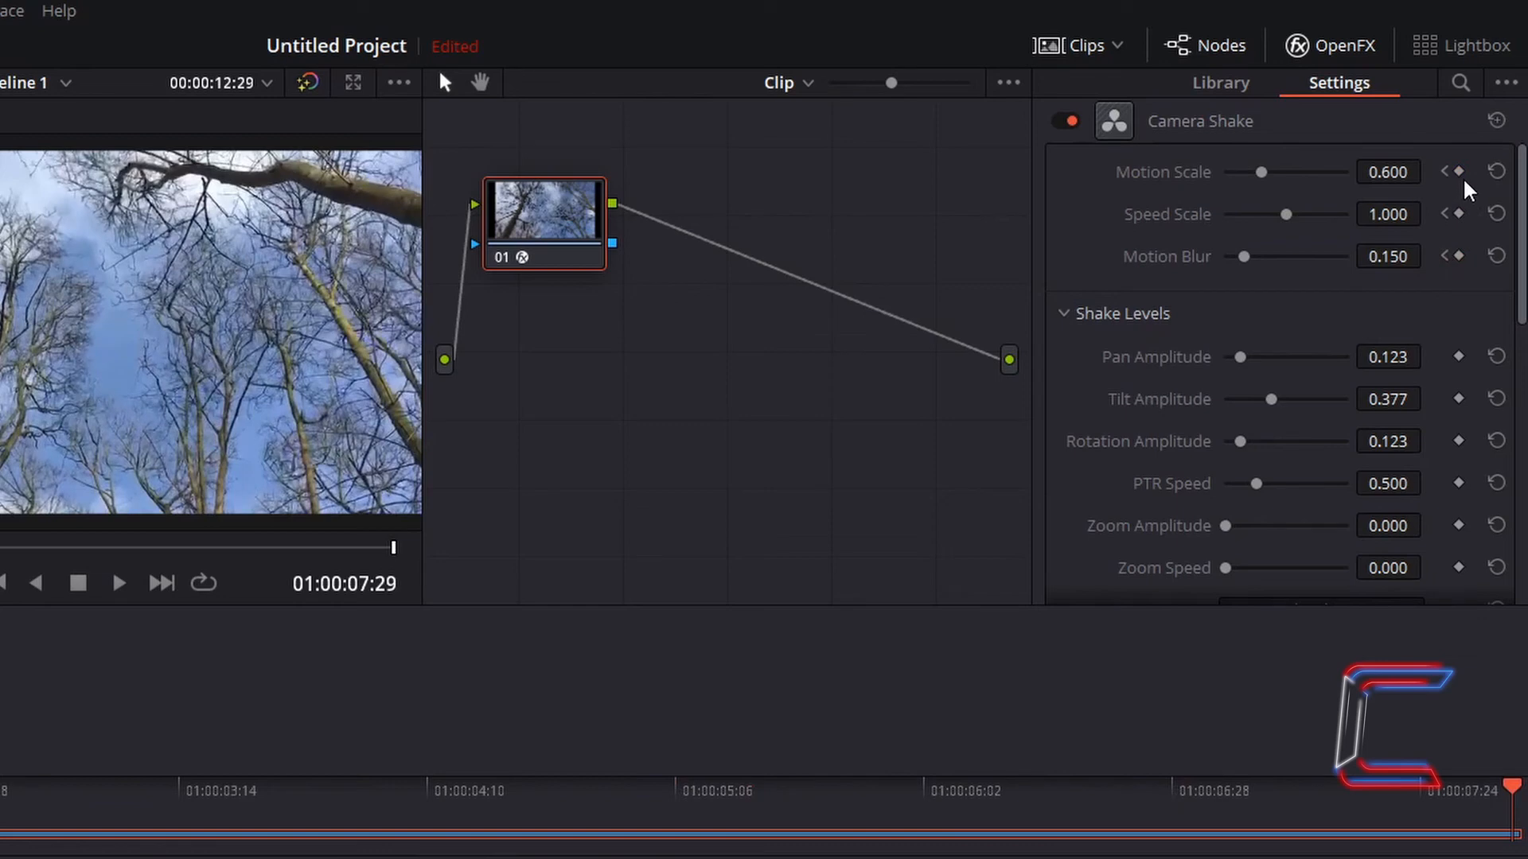
left_click(1459, 213)
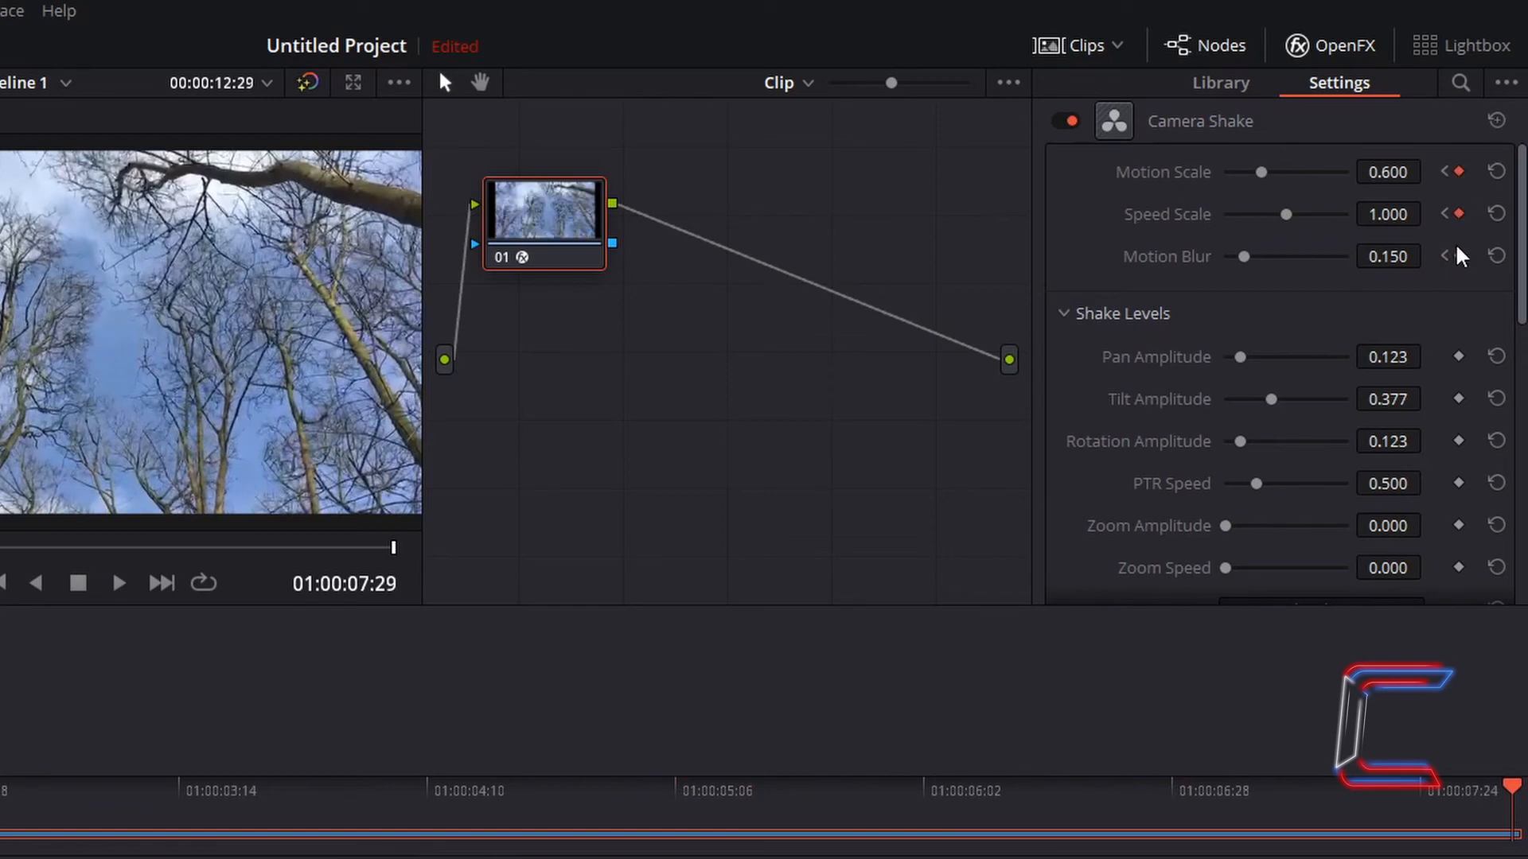
left_click(1459, 256)
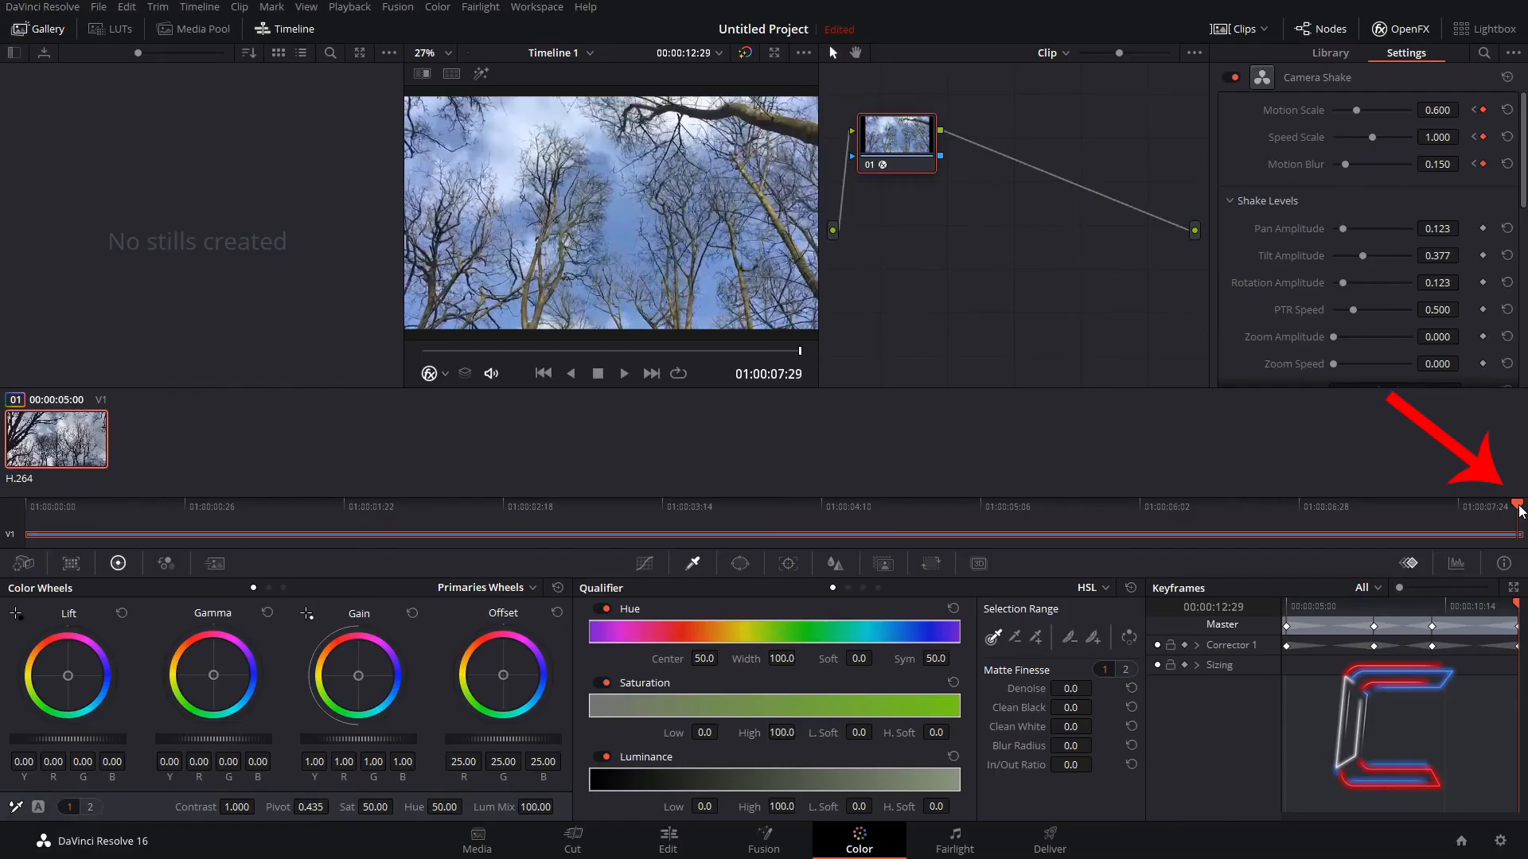
Step: Play the clip from 01:00:00:00 to preview the keyframed shake, and switch the Camera Shake effect off
left_click_drag(1518, 506, 27, 509)
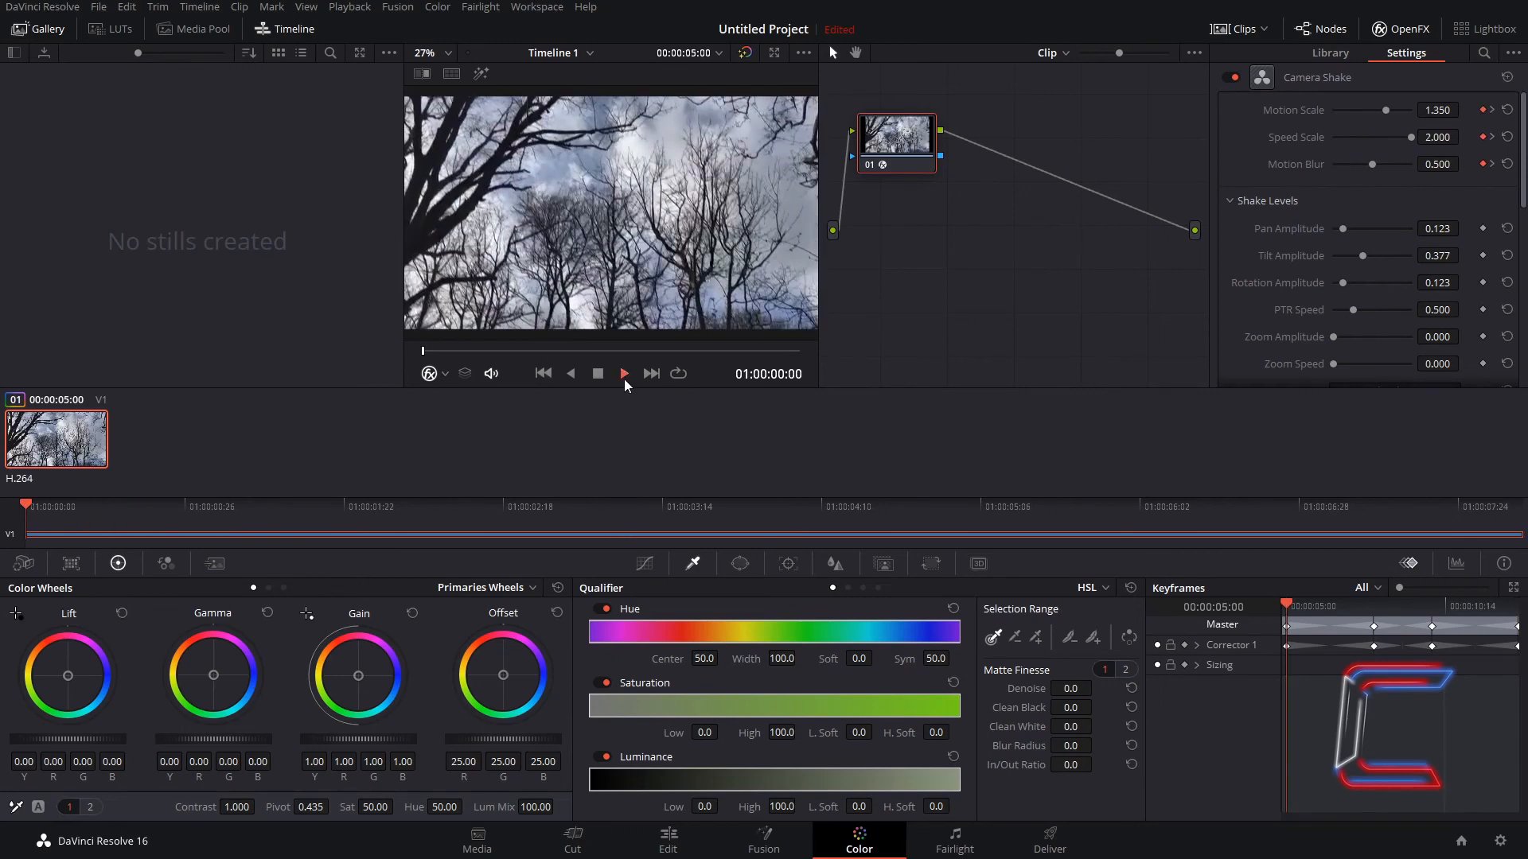
left_click(624, 374)
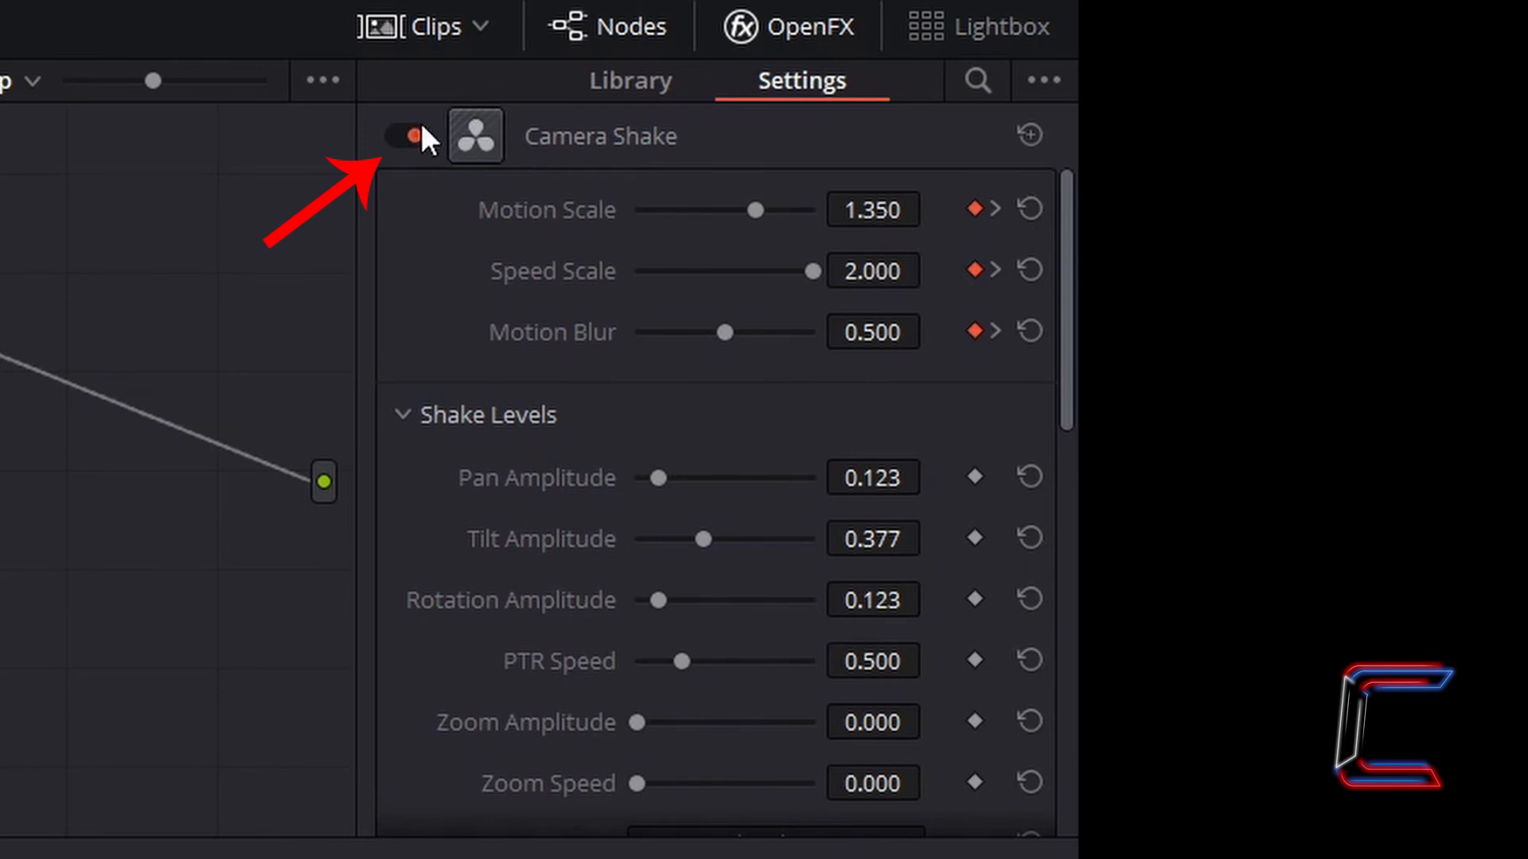
left_click(402, 136)
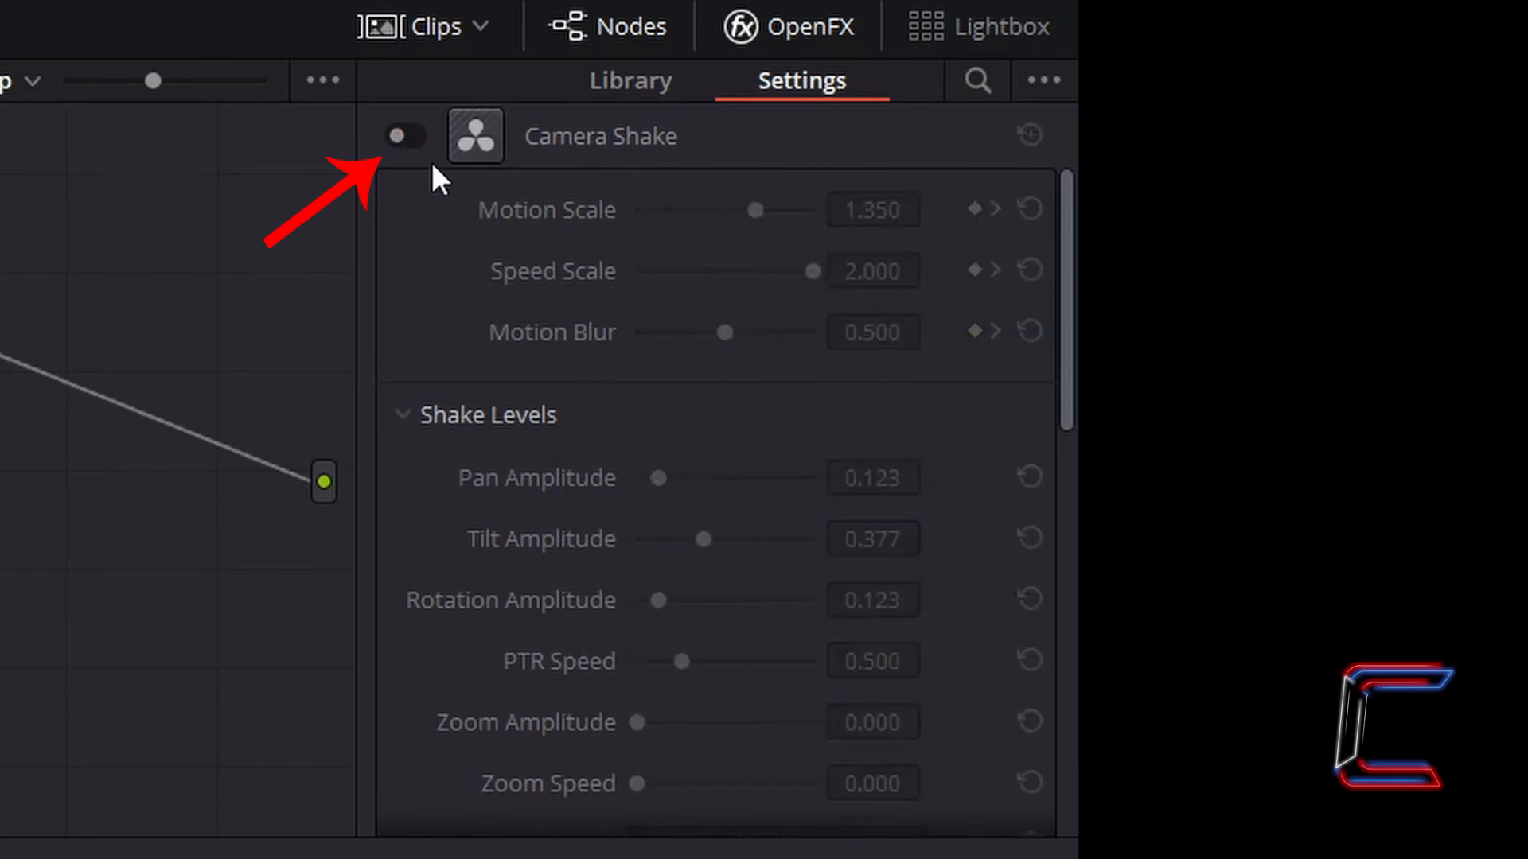